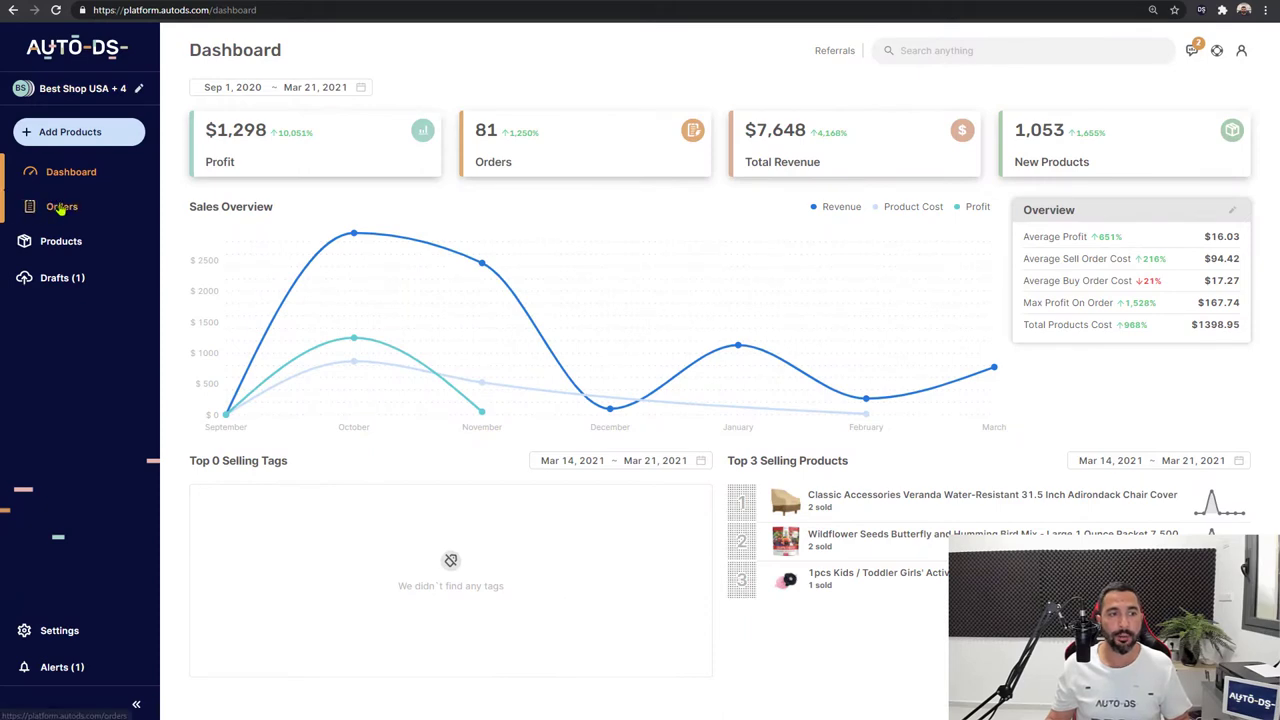
# - Open the pending order's Amazon item B08FXQC9WL from the AutoDS Orders list
pyautogui.click(57, 207)
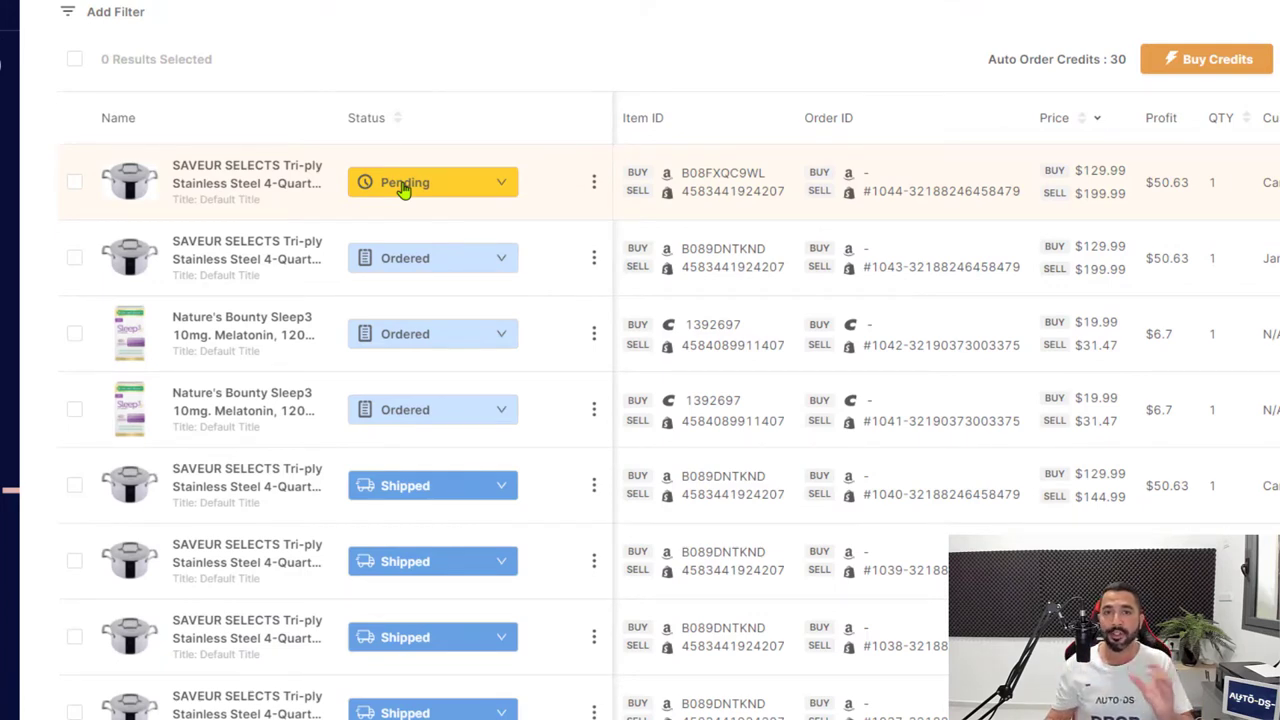
pyautogui.click(710, 182)
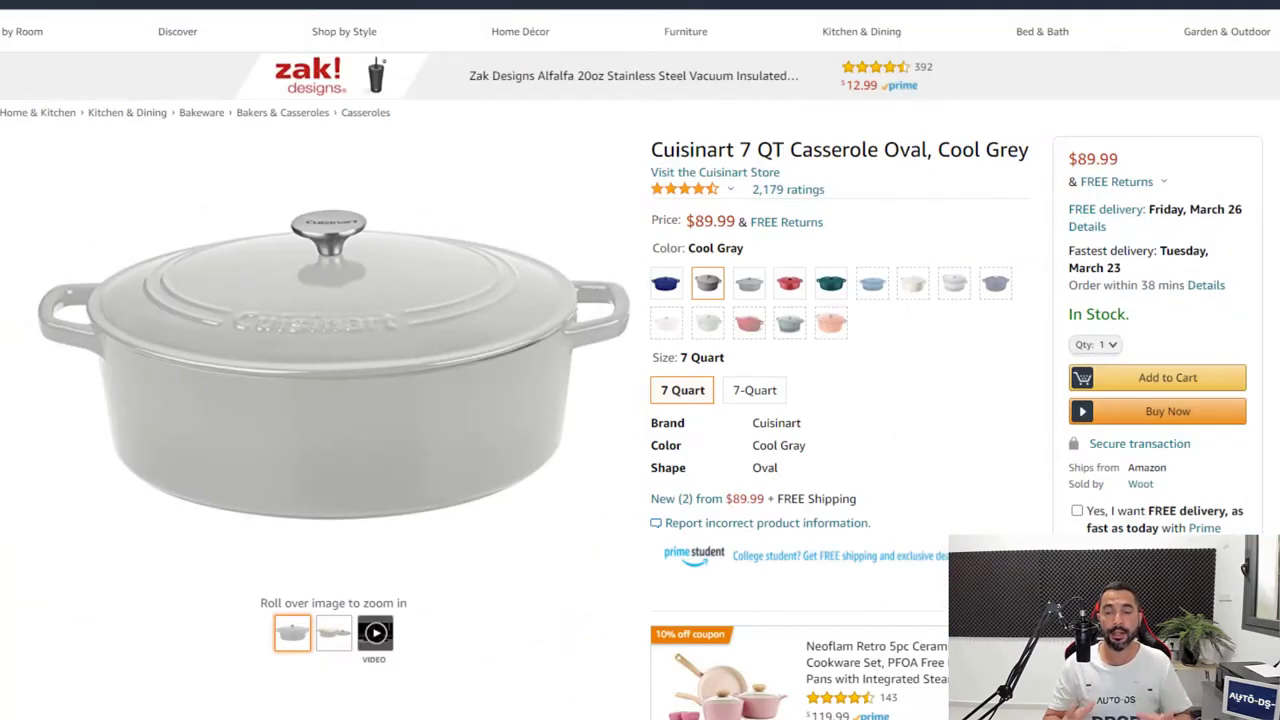
# - Add the $89.99 Cuisinart 7 QT casserole to the cart as a gift, then go to the cart
pyautogui.moveTo(541, 369)
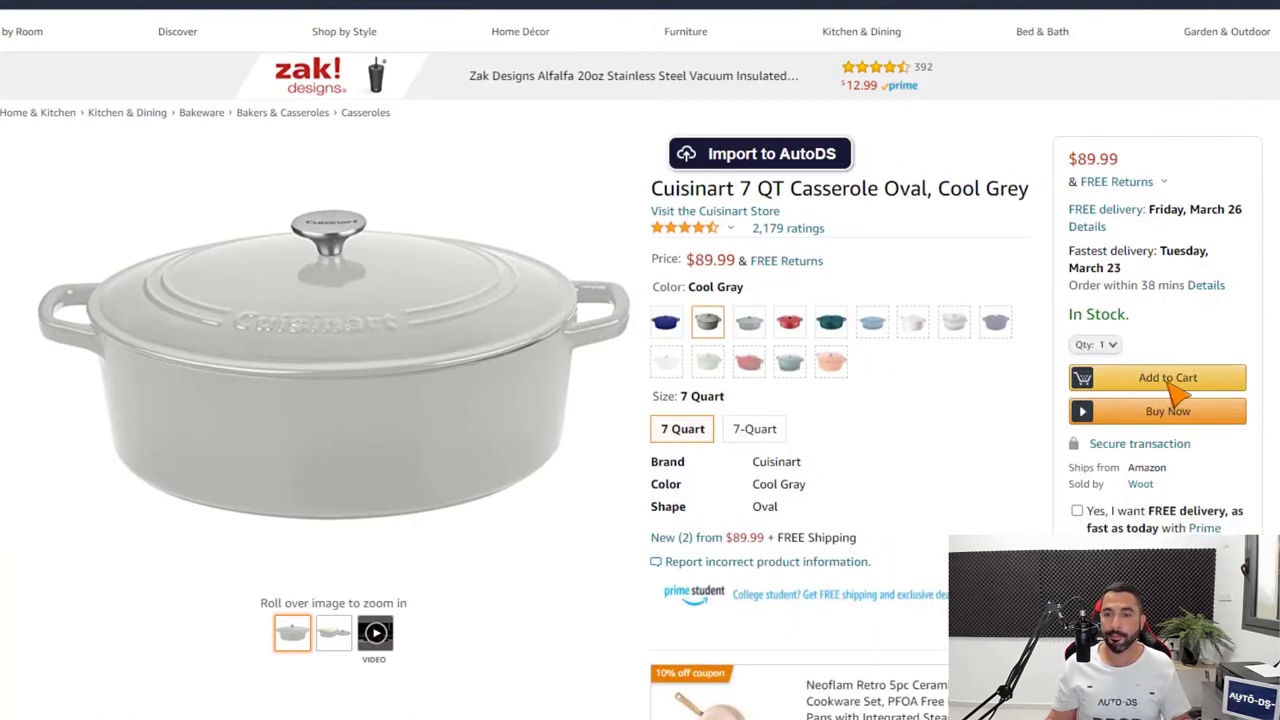
pyautogui.click(1165, 380)
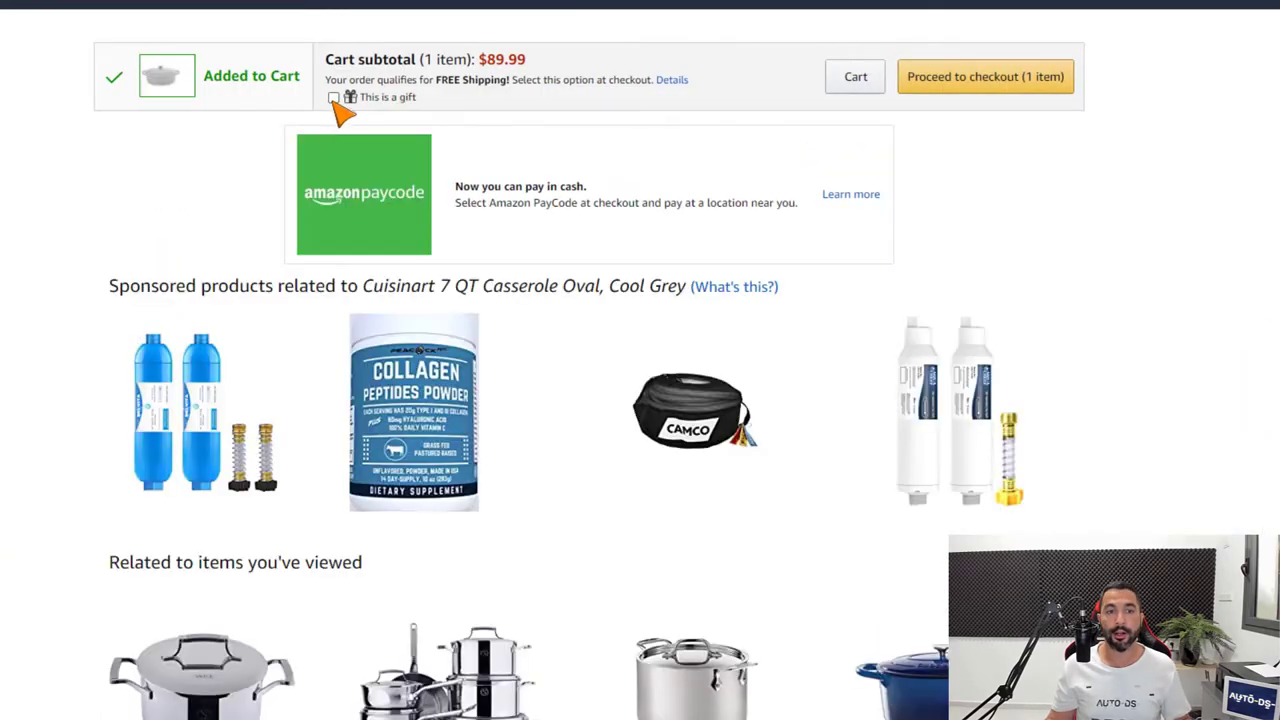
pyautogui.click(334, 98)
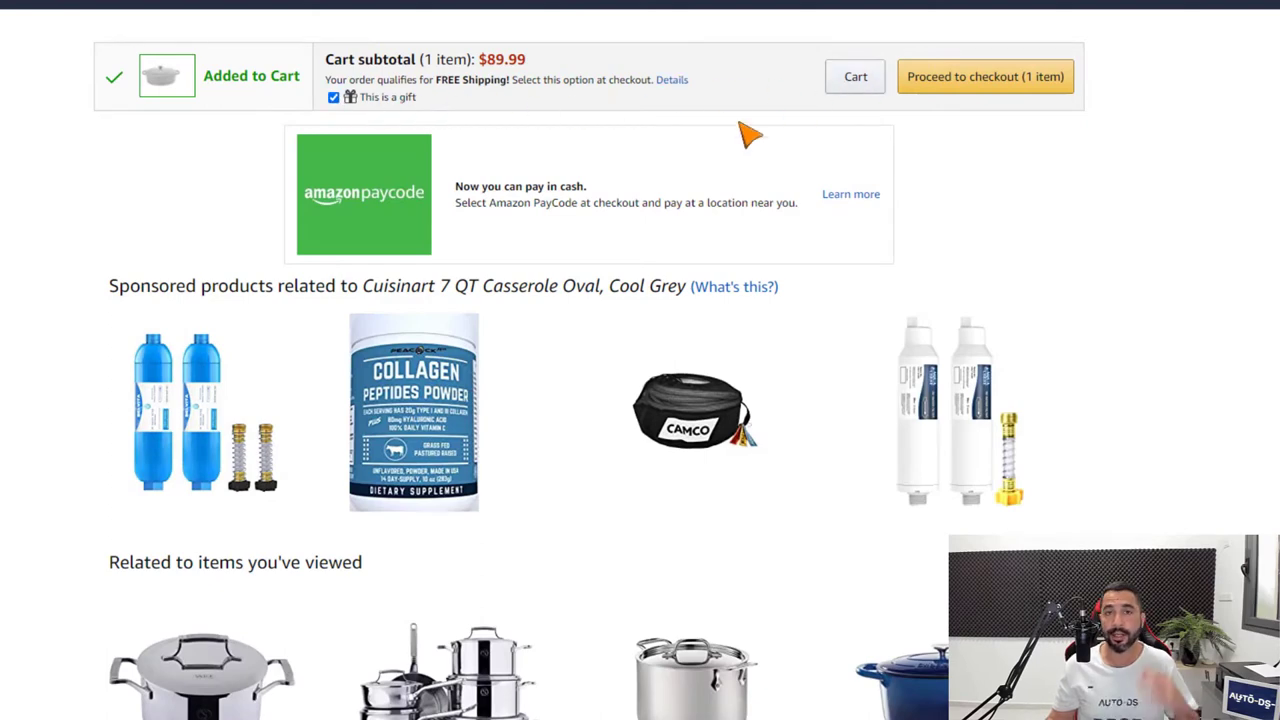
pyautogui.click(850, 82)
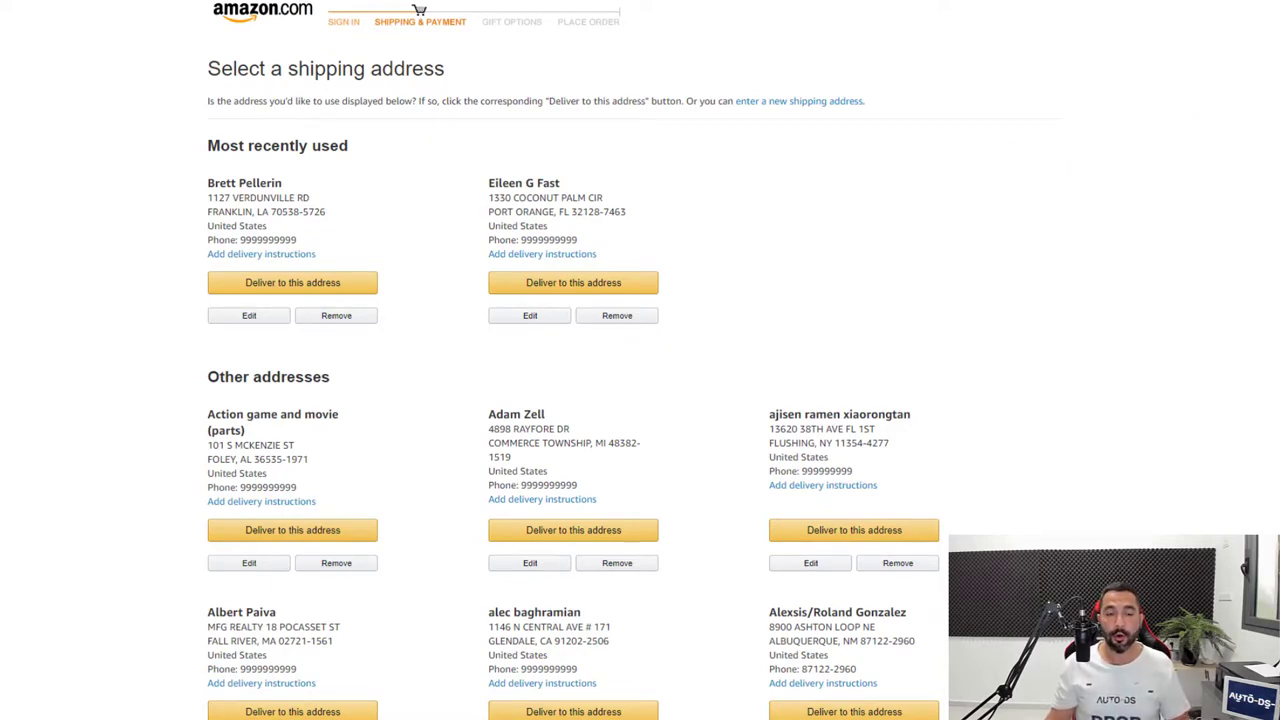
# - Scroll down the shipping address page to reach the Add a new address form
pyautogui.scroll(-14, 640, 360)
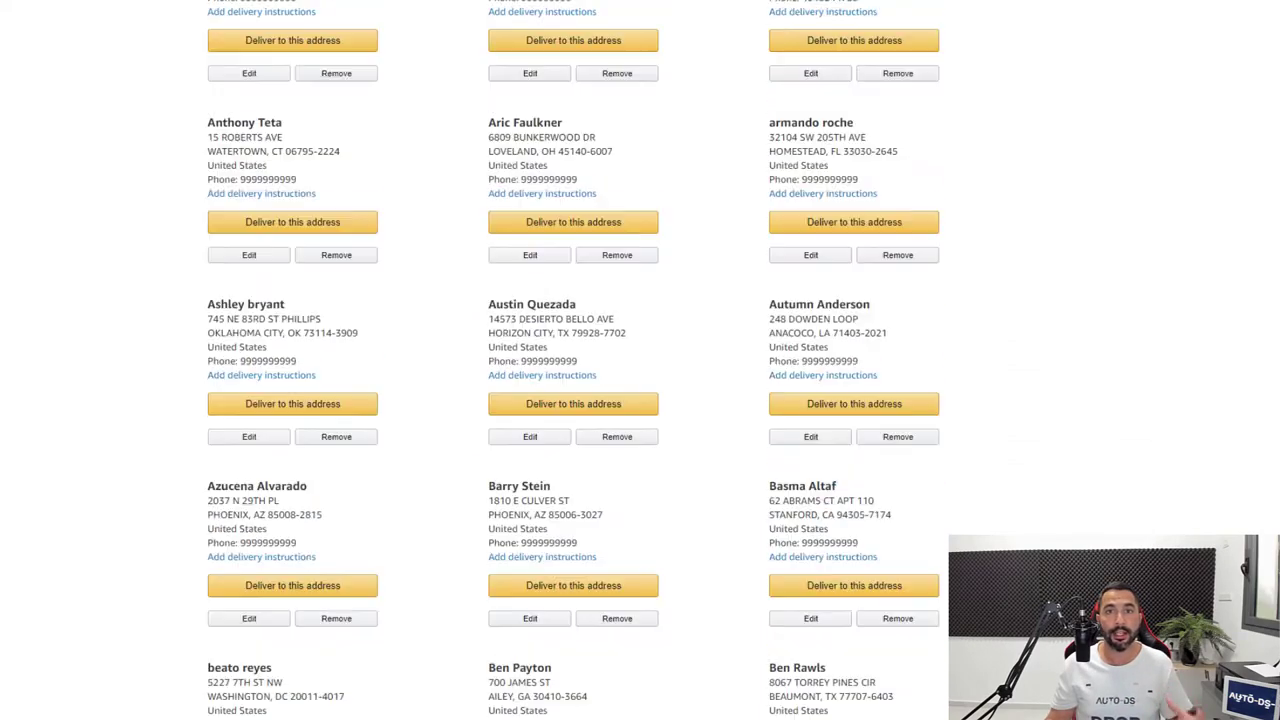
pyautogui.scroll(-20, 573, 360)
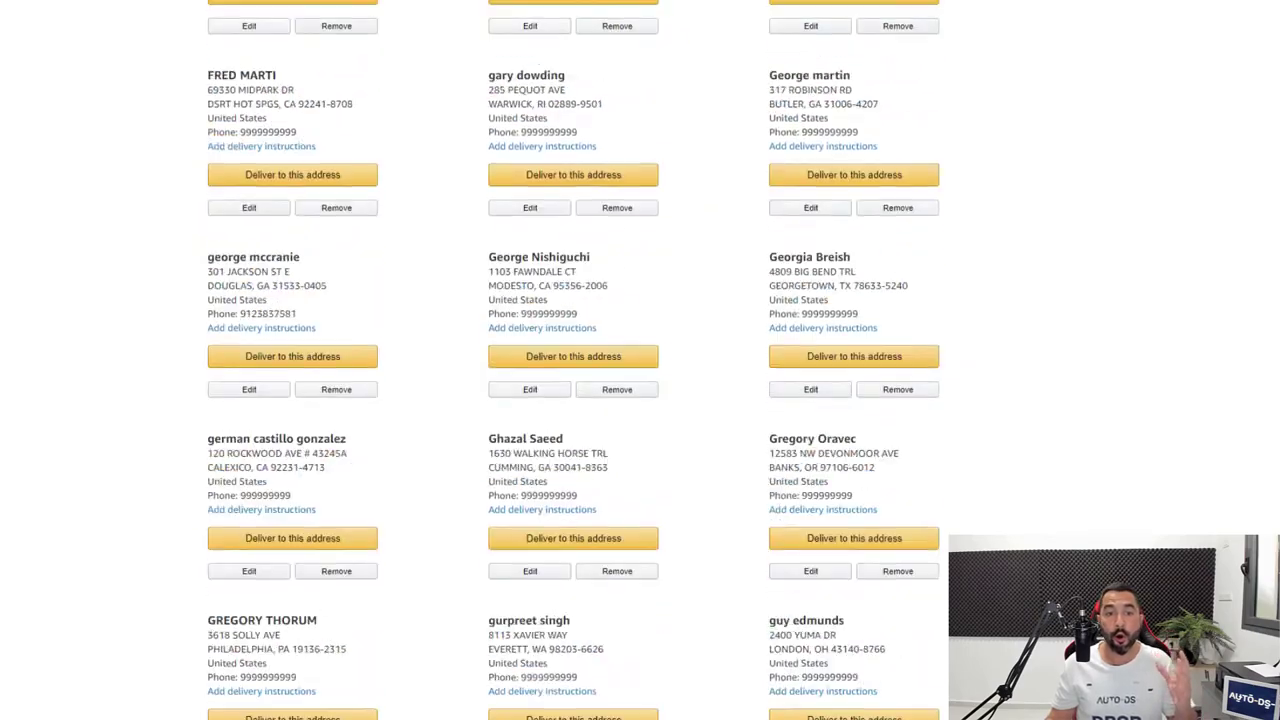
pyautogui.scroll(-15, 573, 360)
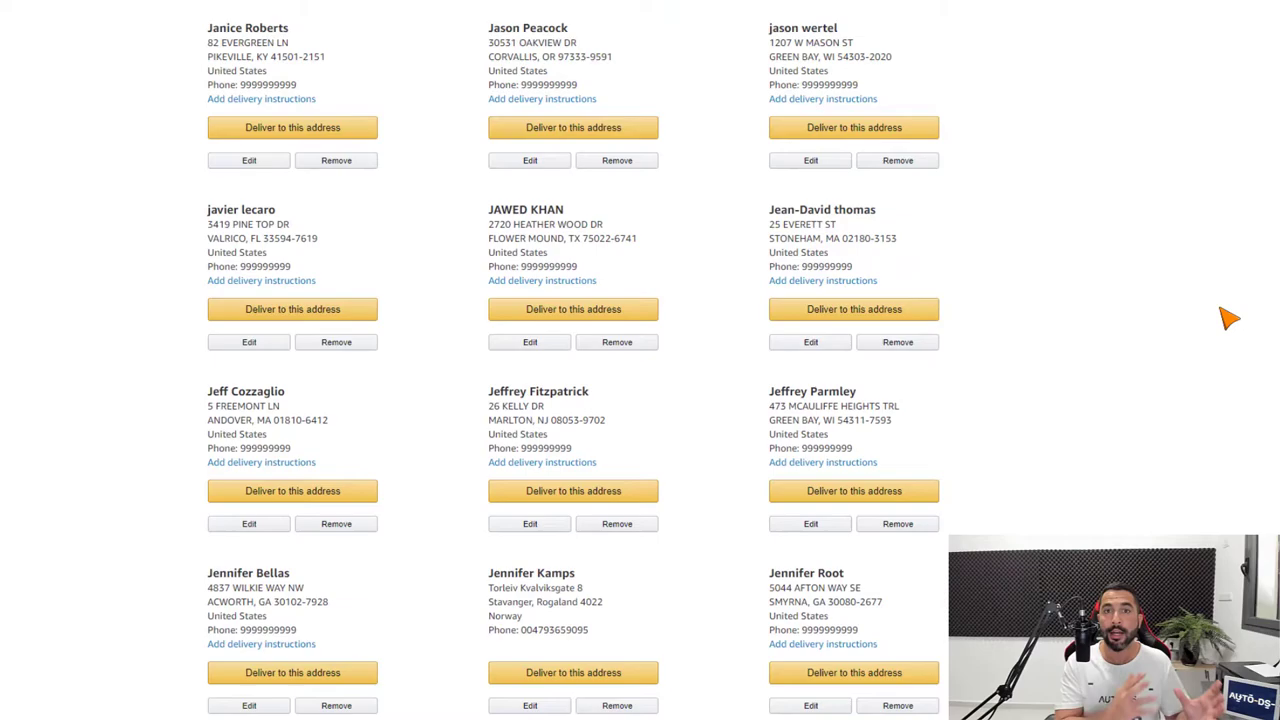
pyautogui.scroll(-10, 1266, 287)
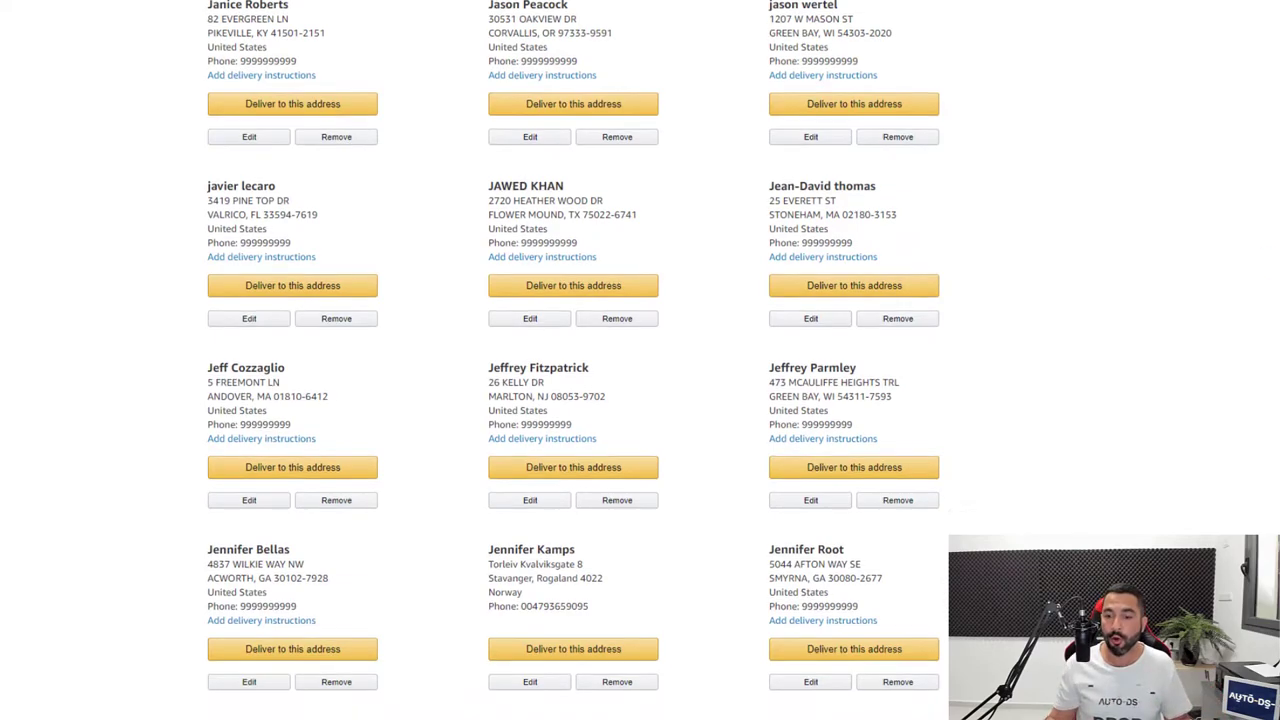
pyautogui.scroll(-20, 573, 360)
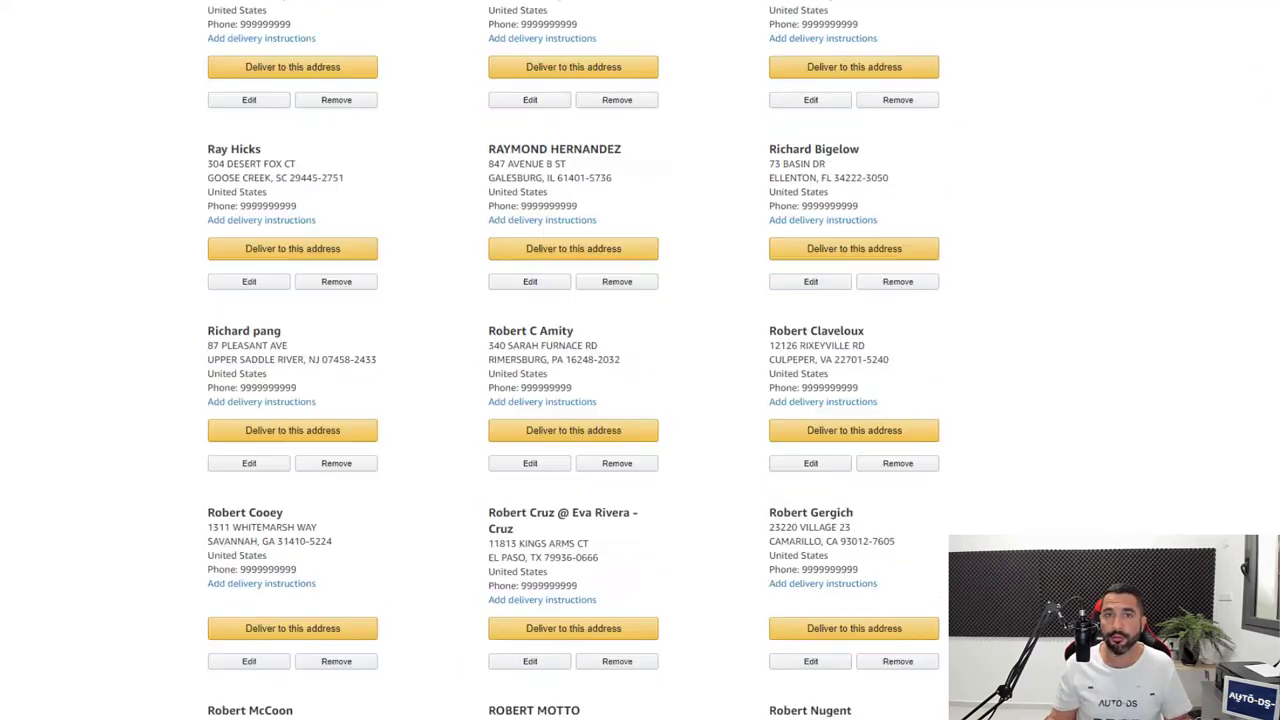
pyautogui.scroll(7, 573, 360)
pyautogui.scroll(-18, 573, 360)
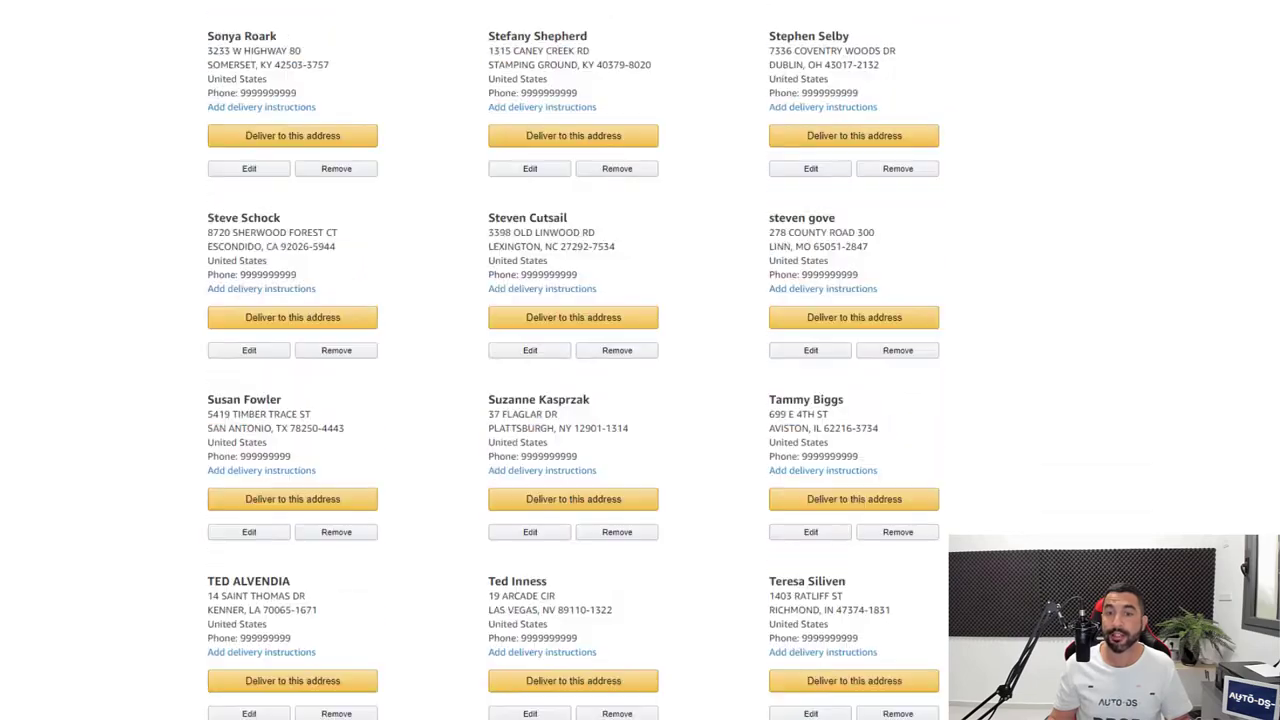
pyautogui.scroll(-15, 573, 360)
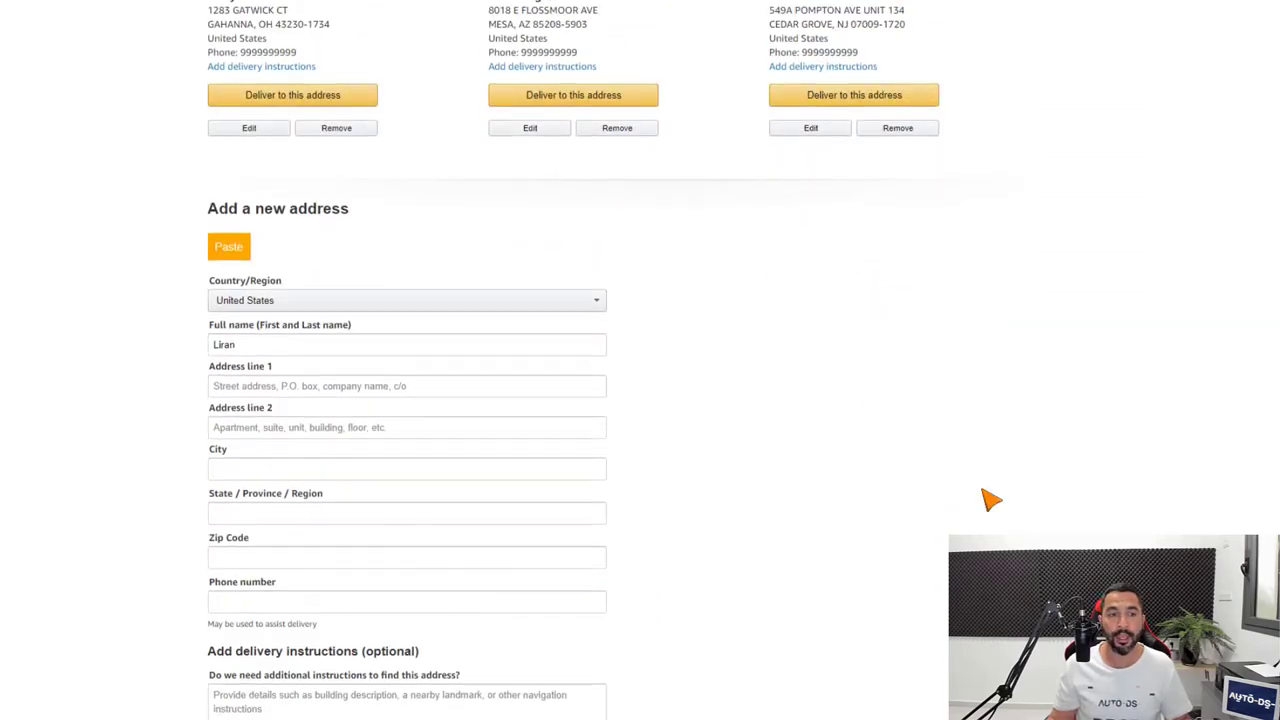
pyautogui.scroll(-1, 740, 315)
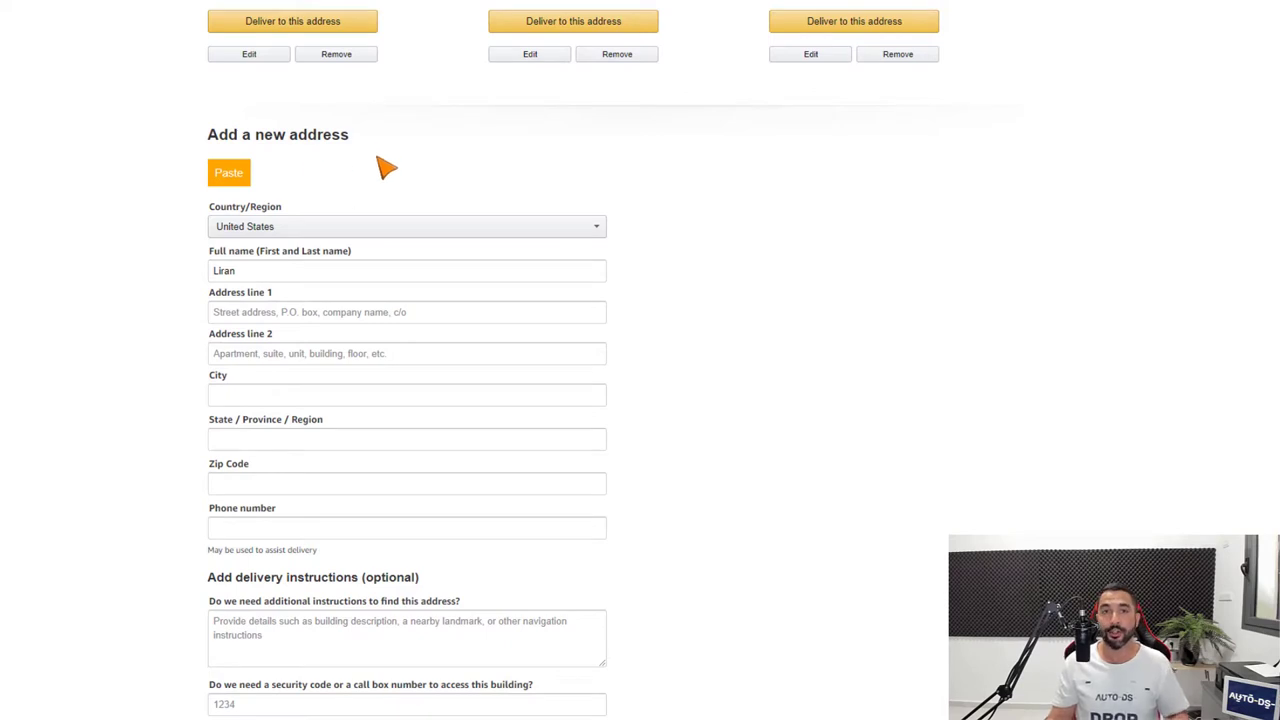
pyautogui.scroll(-2, 687, 178)
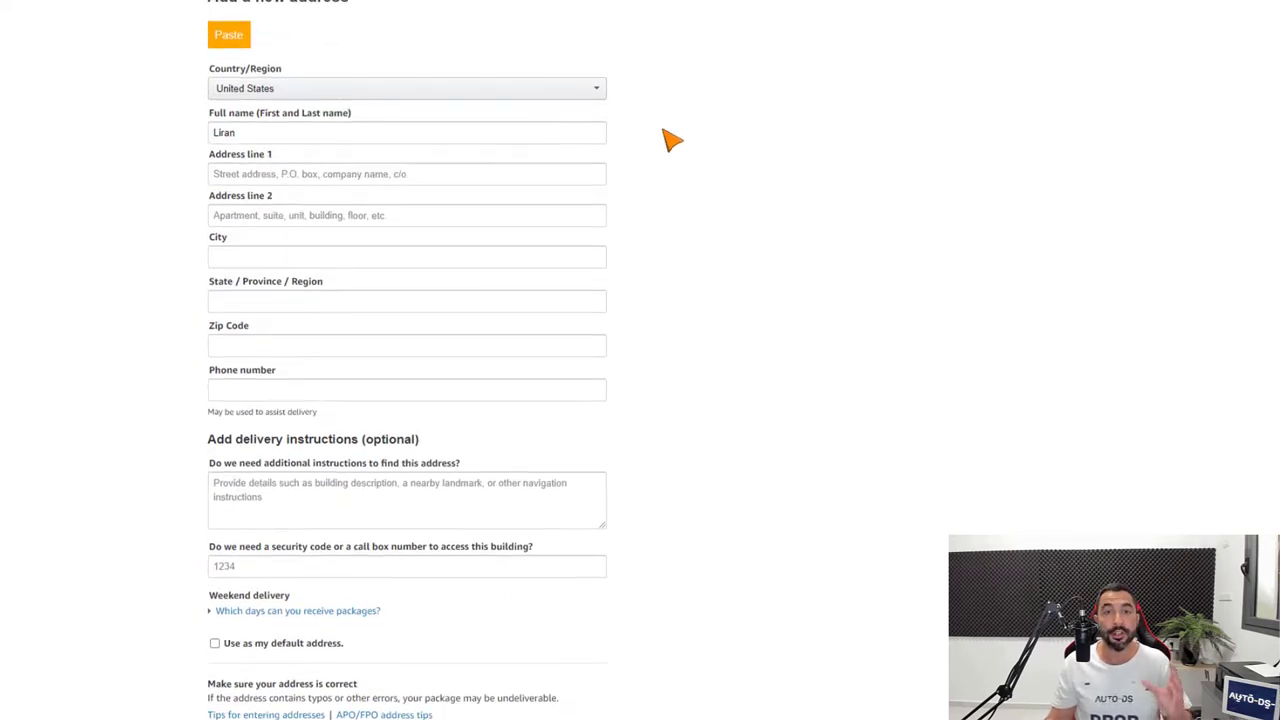
pyautogui.scroll(1, 672, 140)
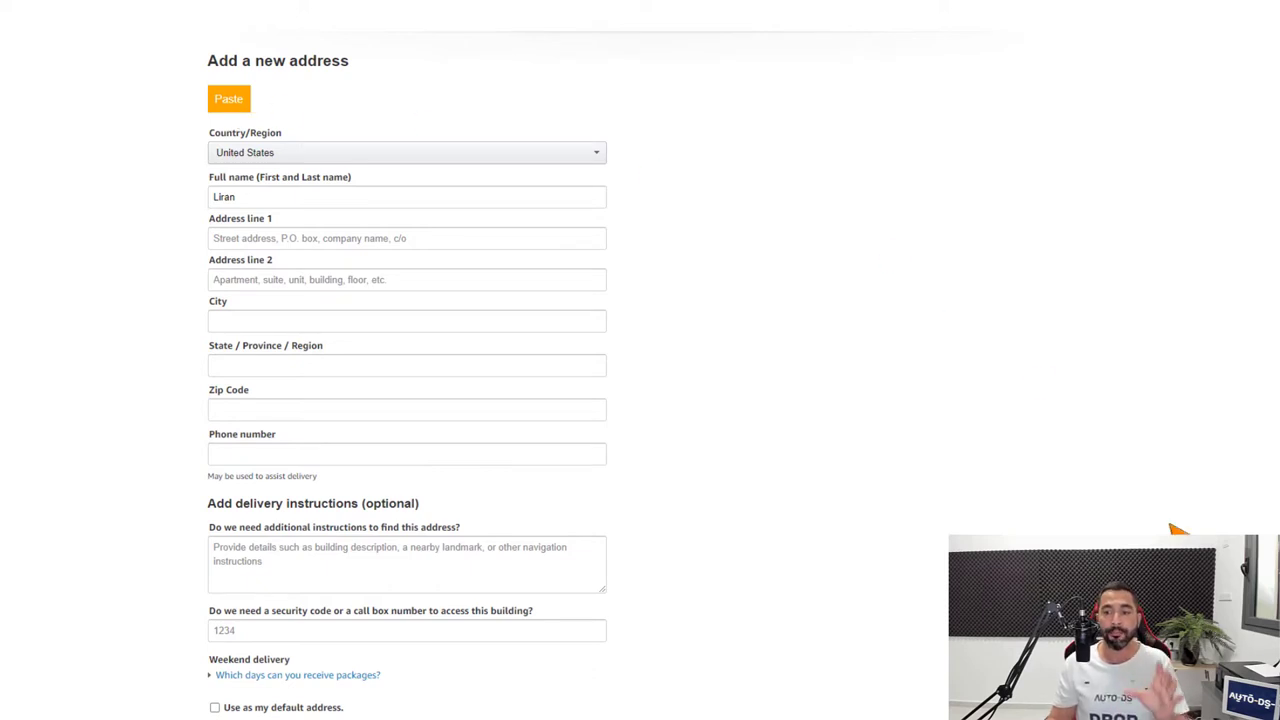
# - Scroll back up through the Select a shipping address page
pyautogui.scroll(20, 573, 360)
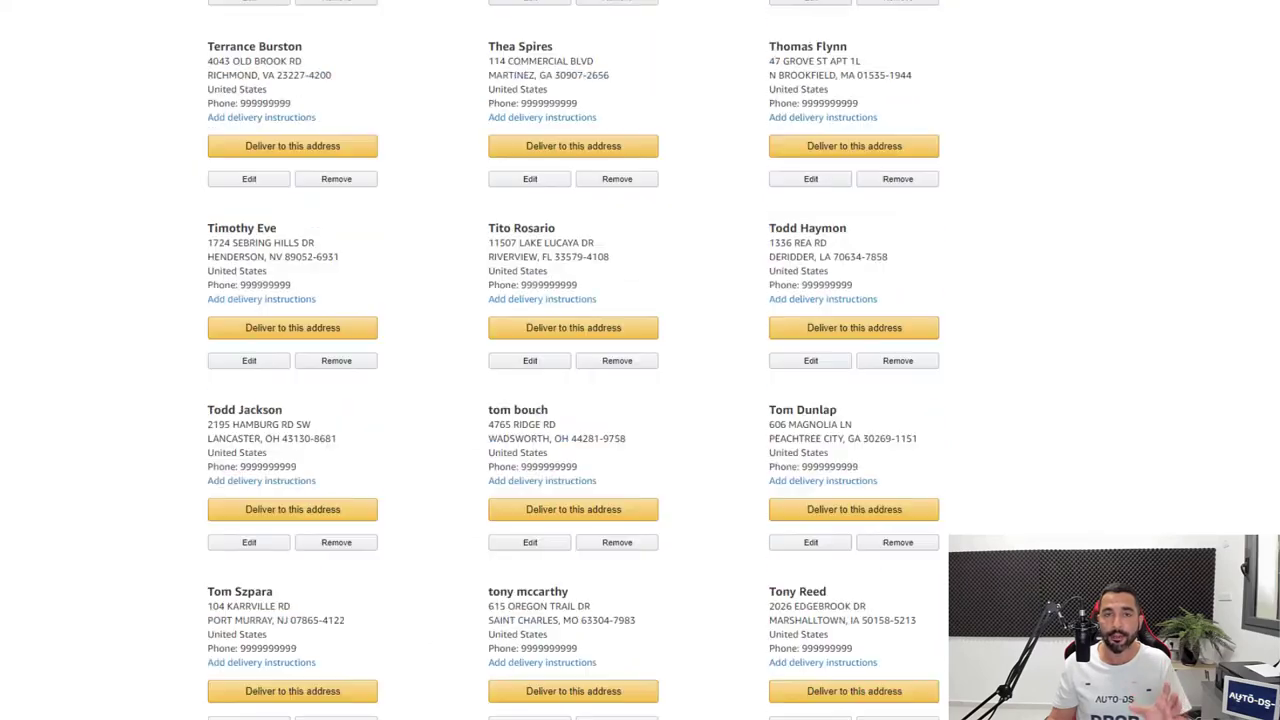
pyautogui.scroll(20, 573, 360)
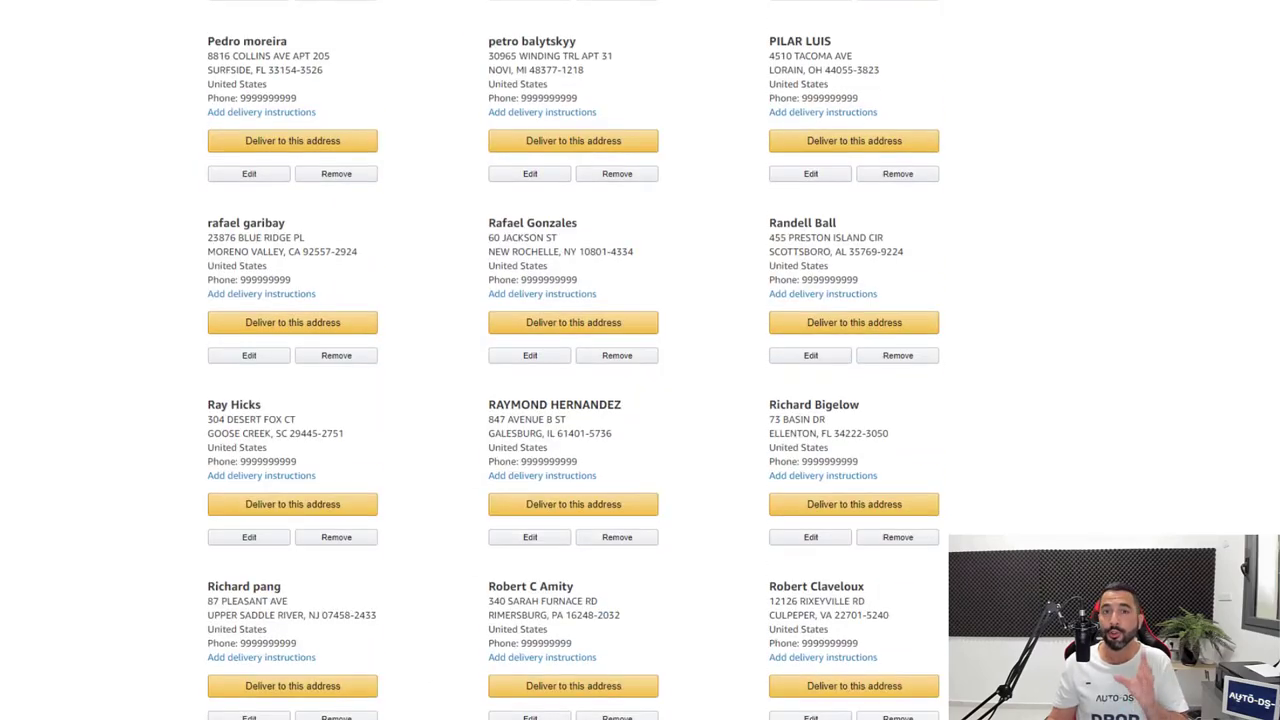
pyautogui.scroll(1, 573, 360)
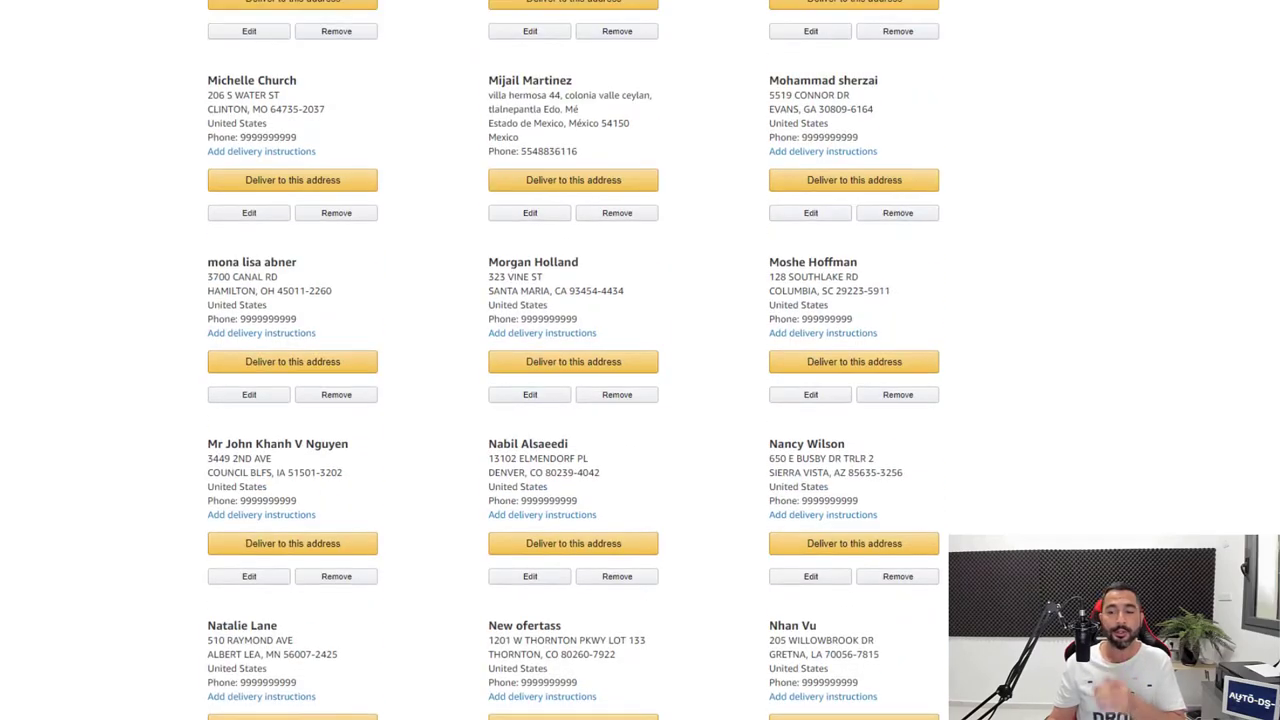
pyautogui.scroll(20, 573, 360)
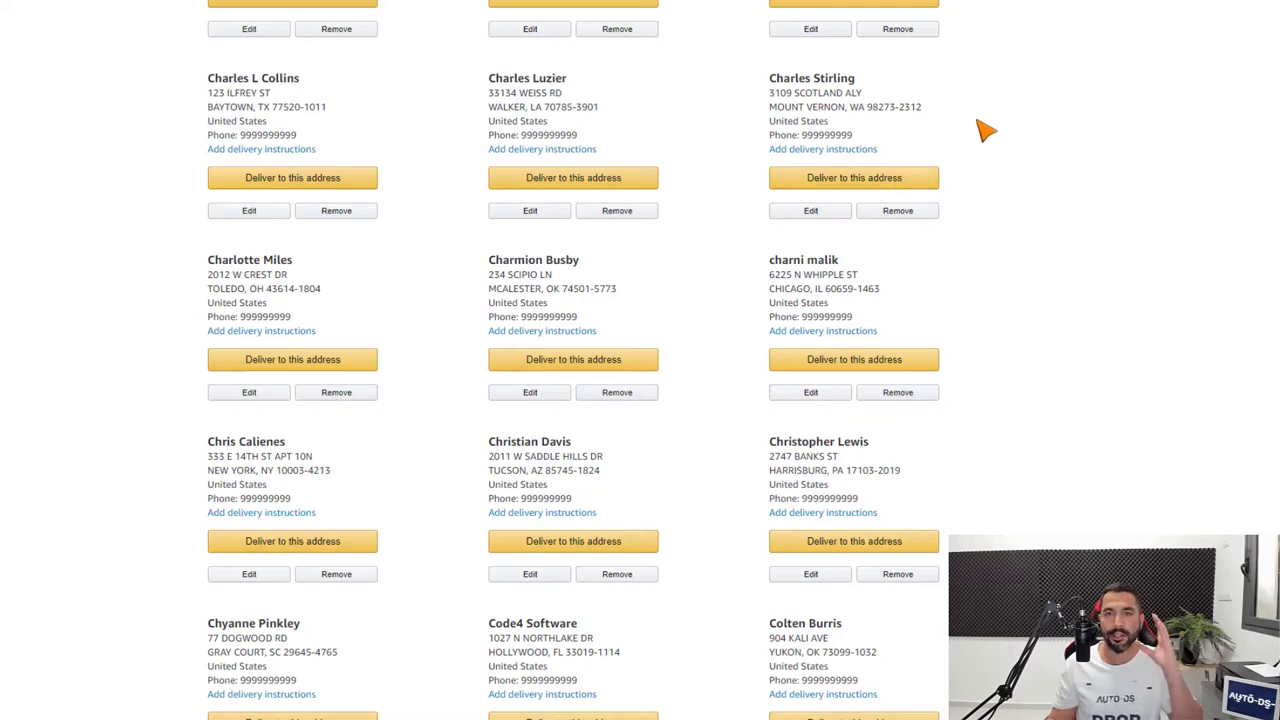
pyautogui.scroll(15, 1210, 80)
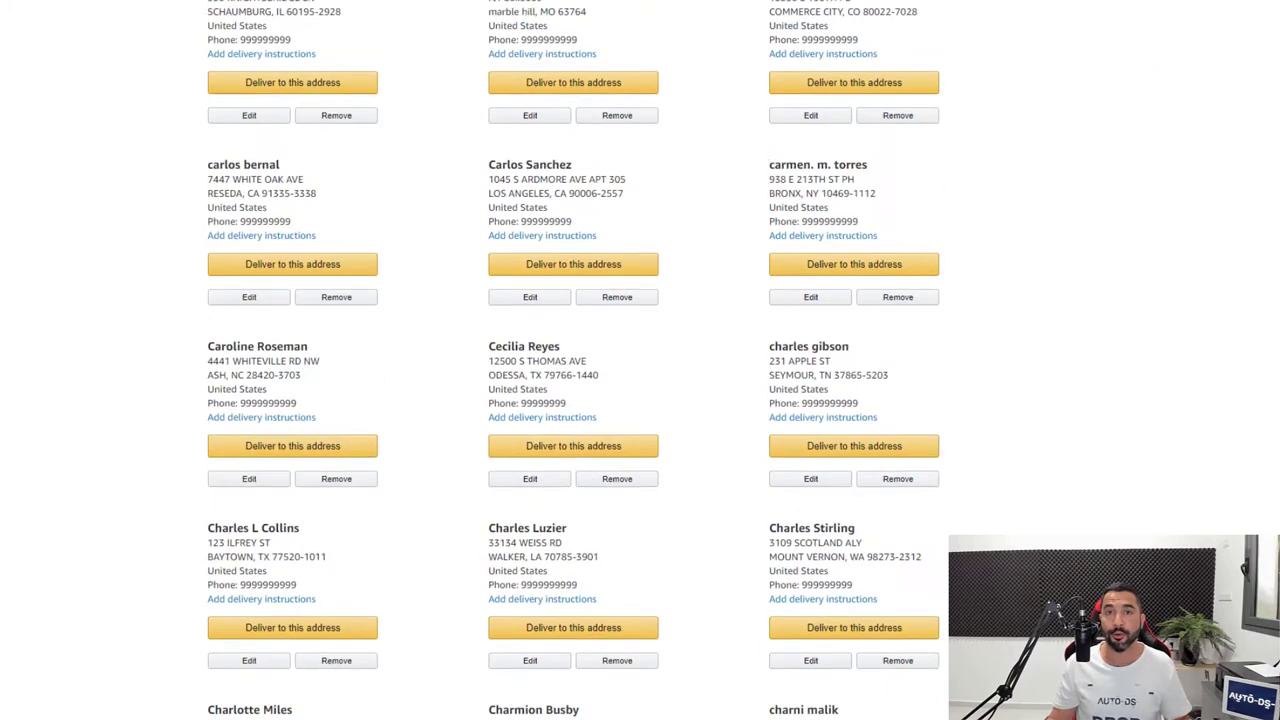
pyautogui.scroll(-3, 1205, 85)
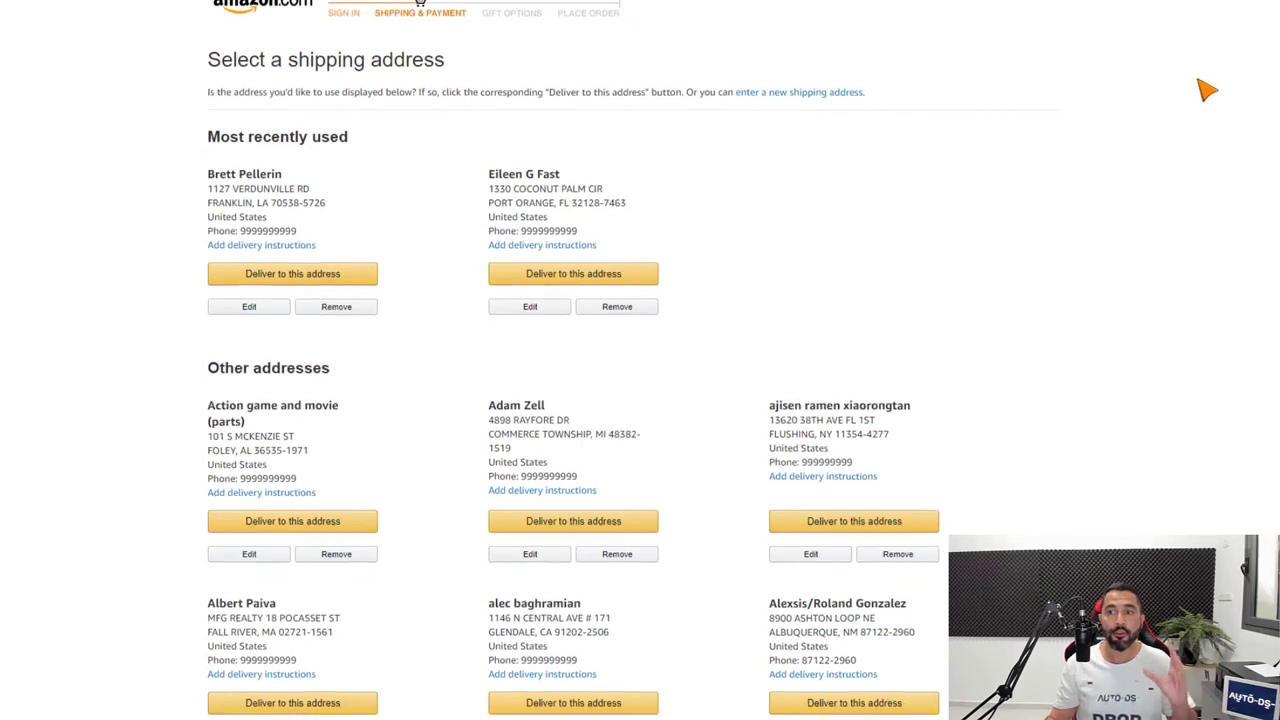
pyautogui.scroll(3, 1195, 98)
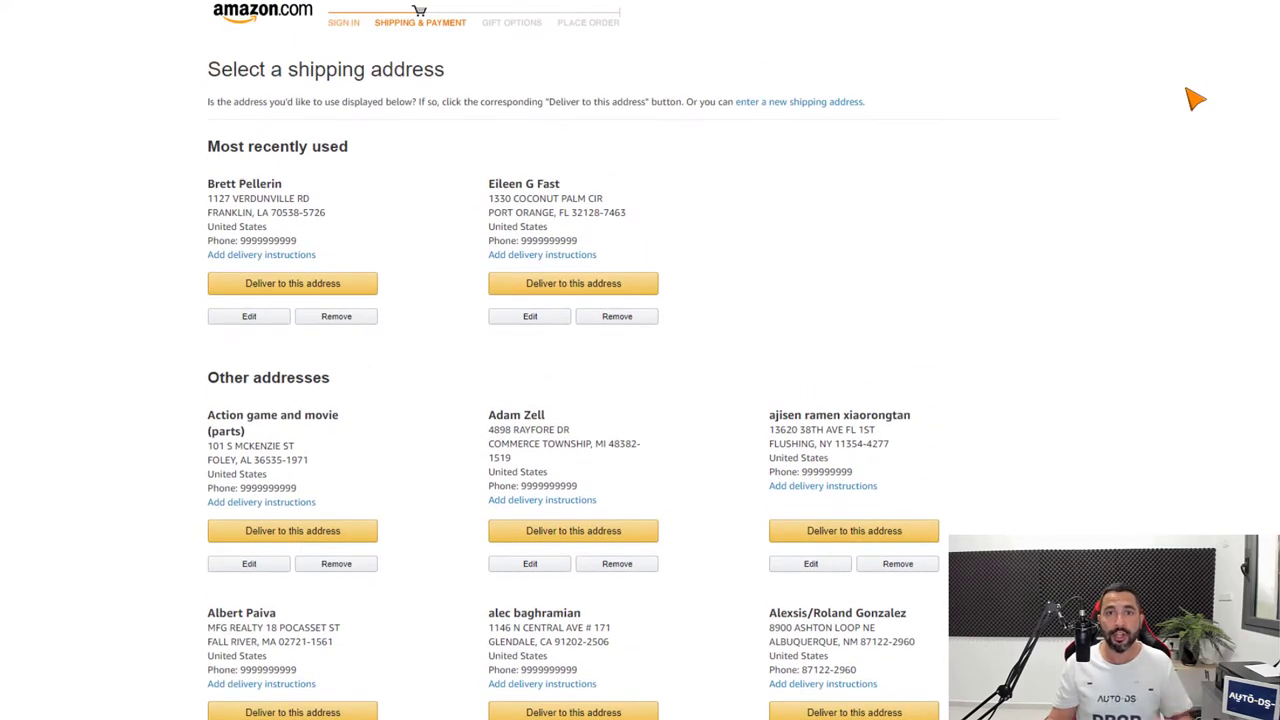
pyautogui.scroll(-3, 351, 323)
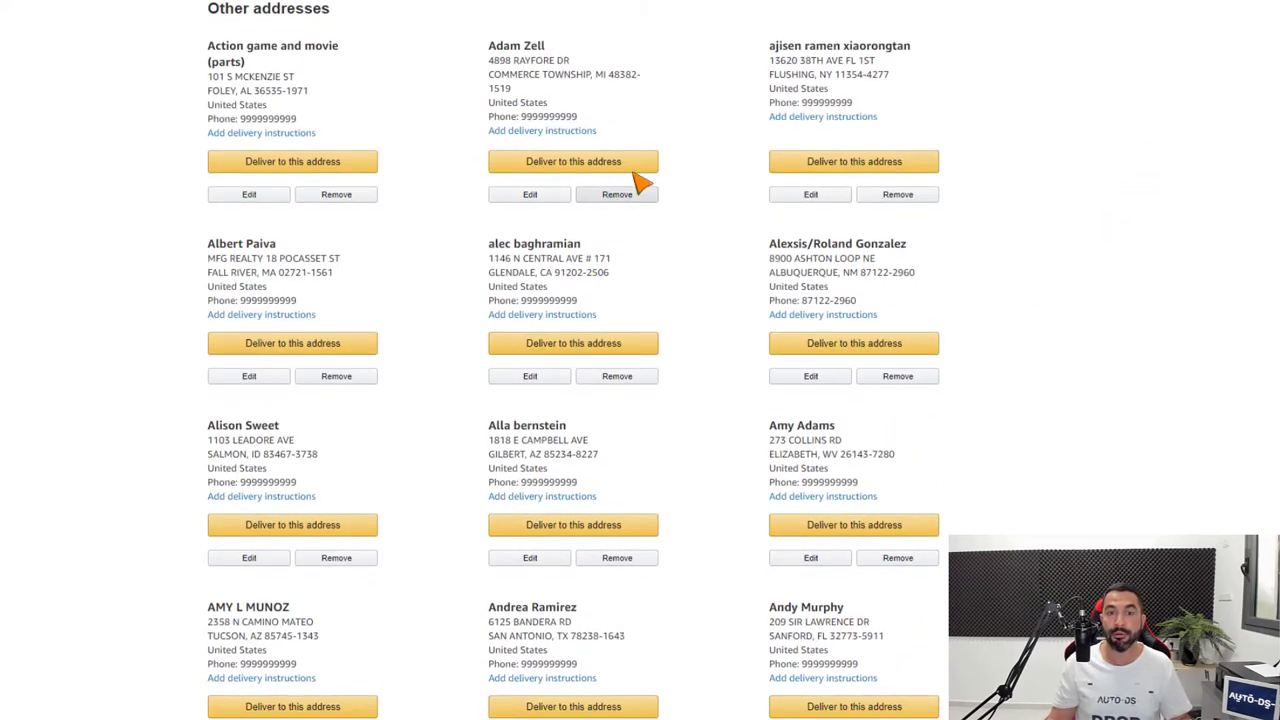
pyautogui.scroll(3, 1048, 222)
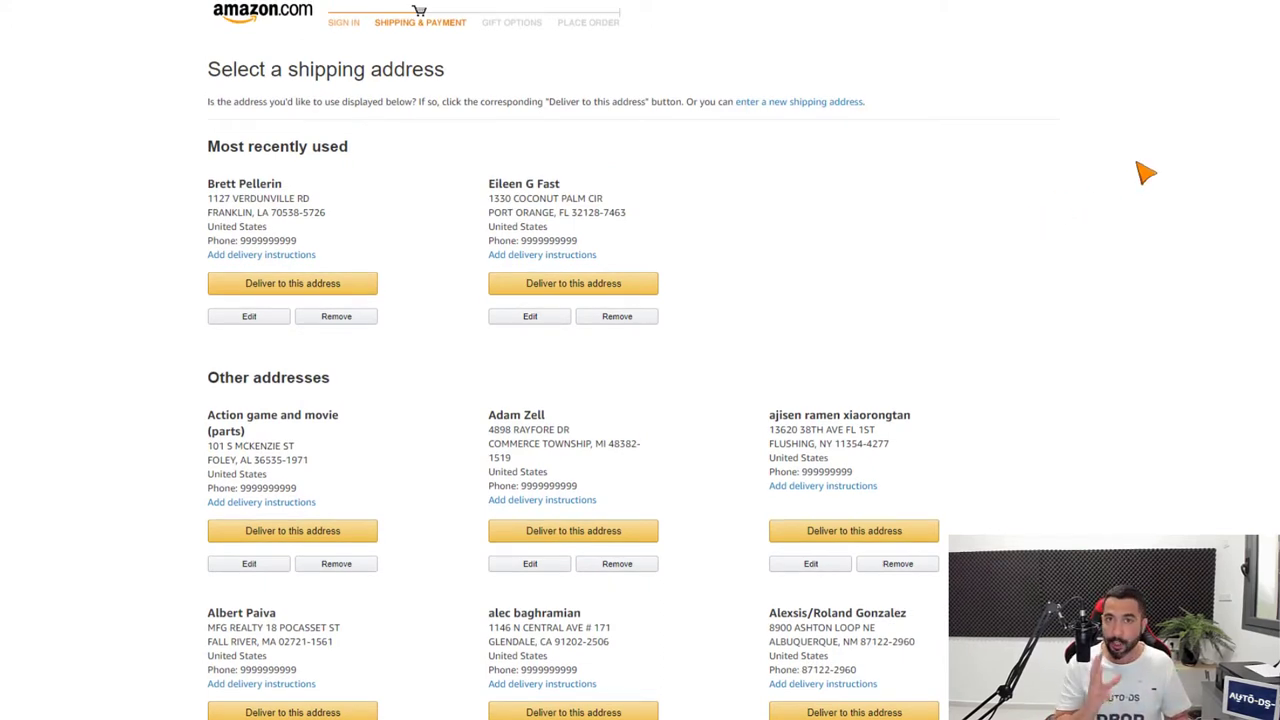
# - Find 'add a new a' on the page to locate the new-address form, then close the find bar
pyautogui.hotkey('ctrl', 'f')
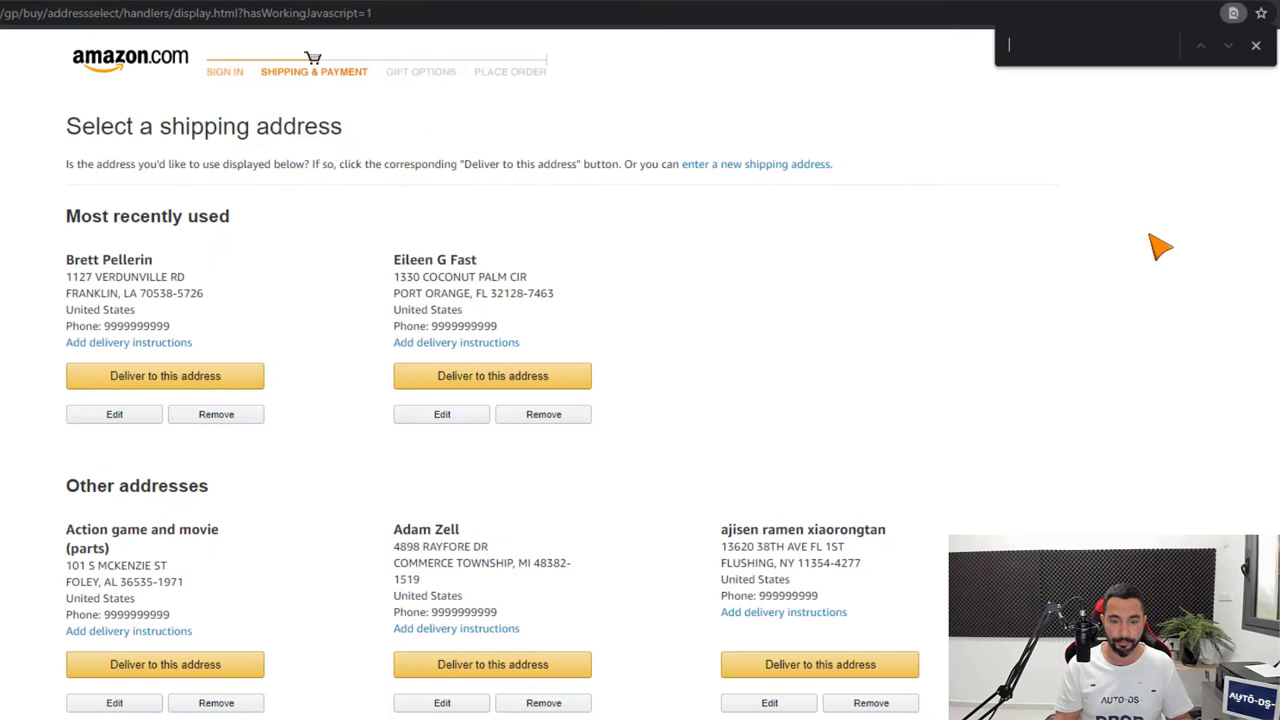
pyautogui.write('add a new a')
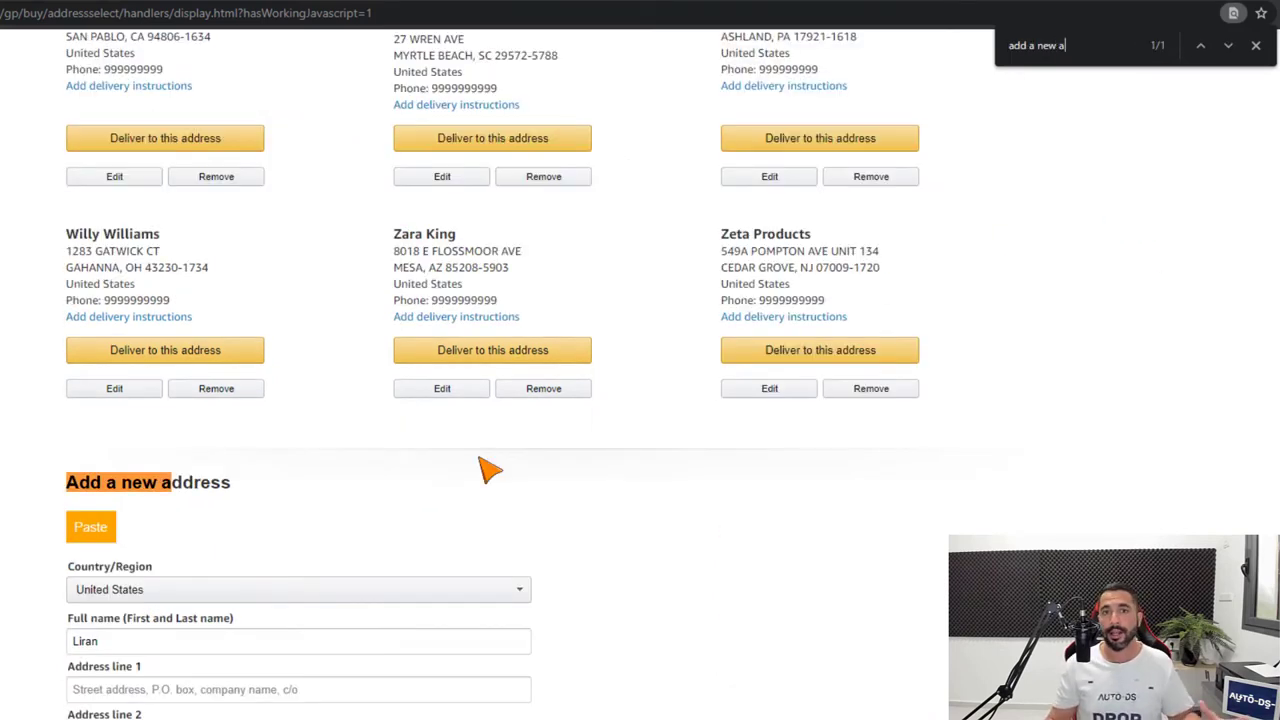
pyautogui.scroll(-1, 409, 494)
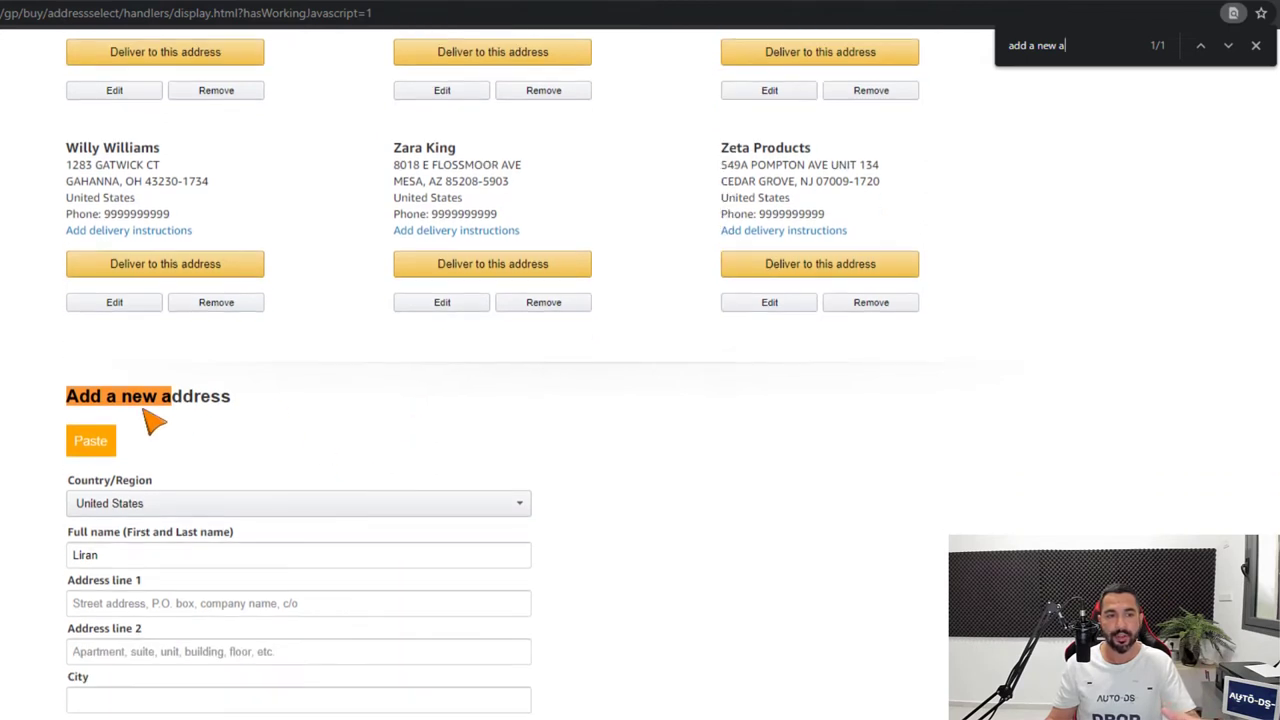
pyautogui.moveTo(78, 398); pyautogui.dragTo(183, 402)
pyautogui.click(185, 404)
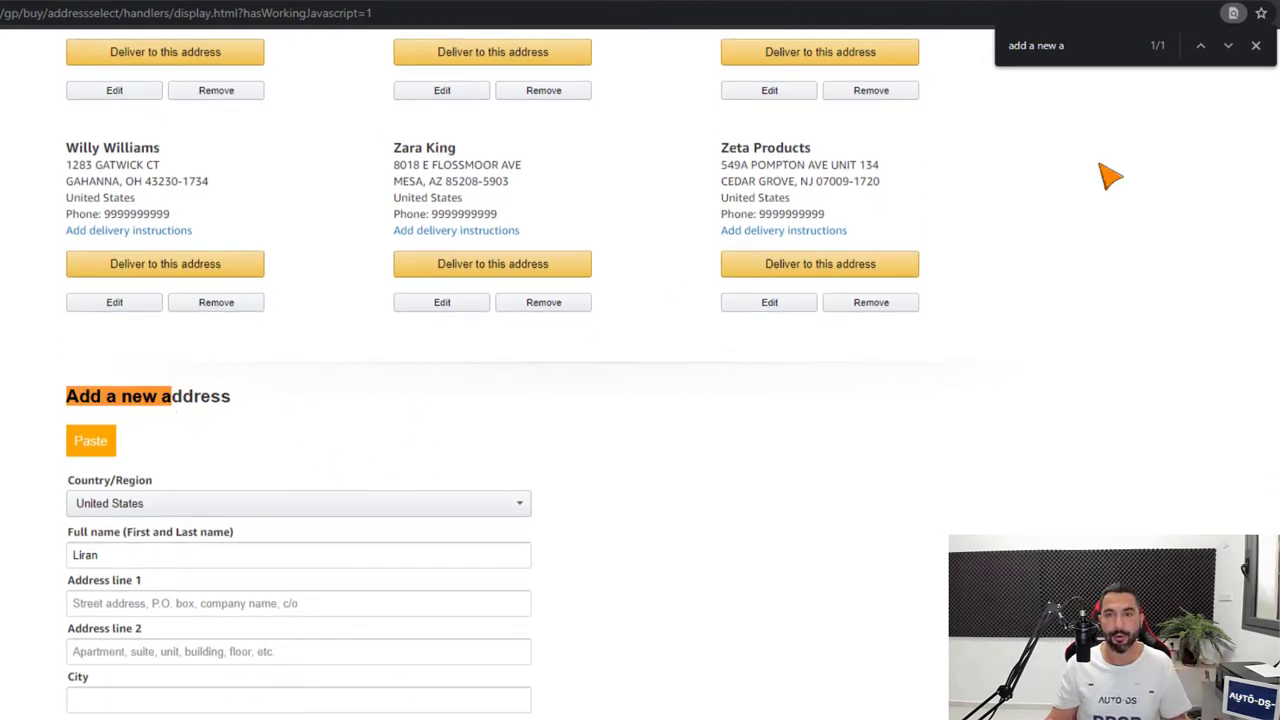
pyautogui.click(1256, 45)
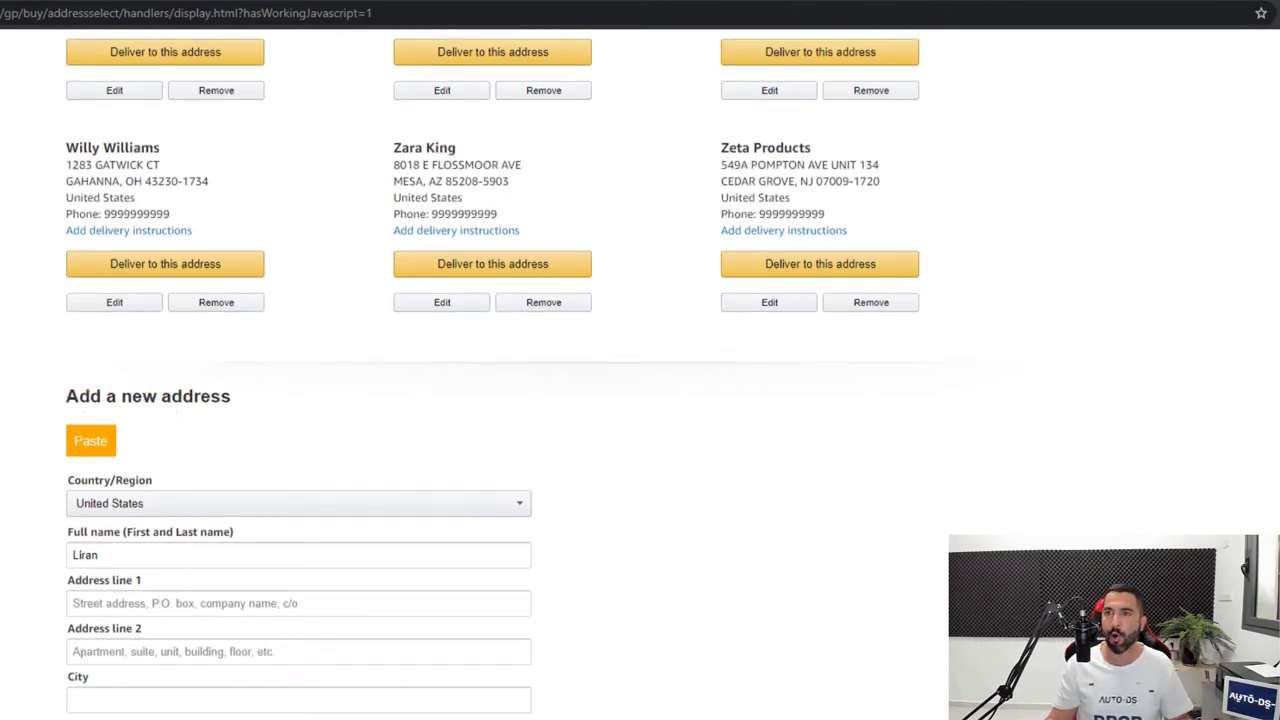
pyautogui.scroll(-3, 734, 411)
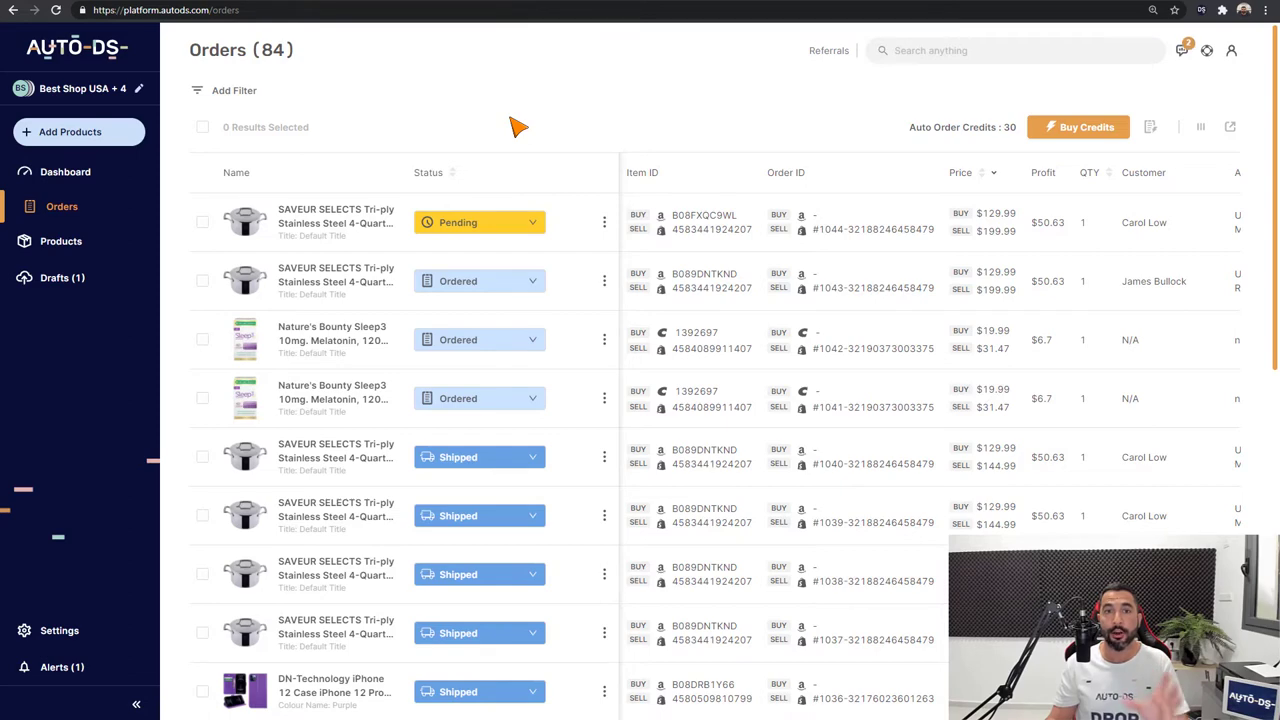
# - Copy the pending casserole order's buyer address plus phone from its AutoDS order details
pyautogui.click(245, 221)
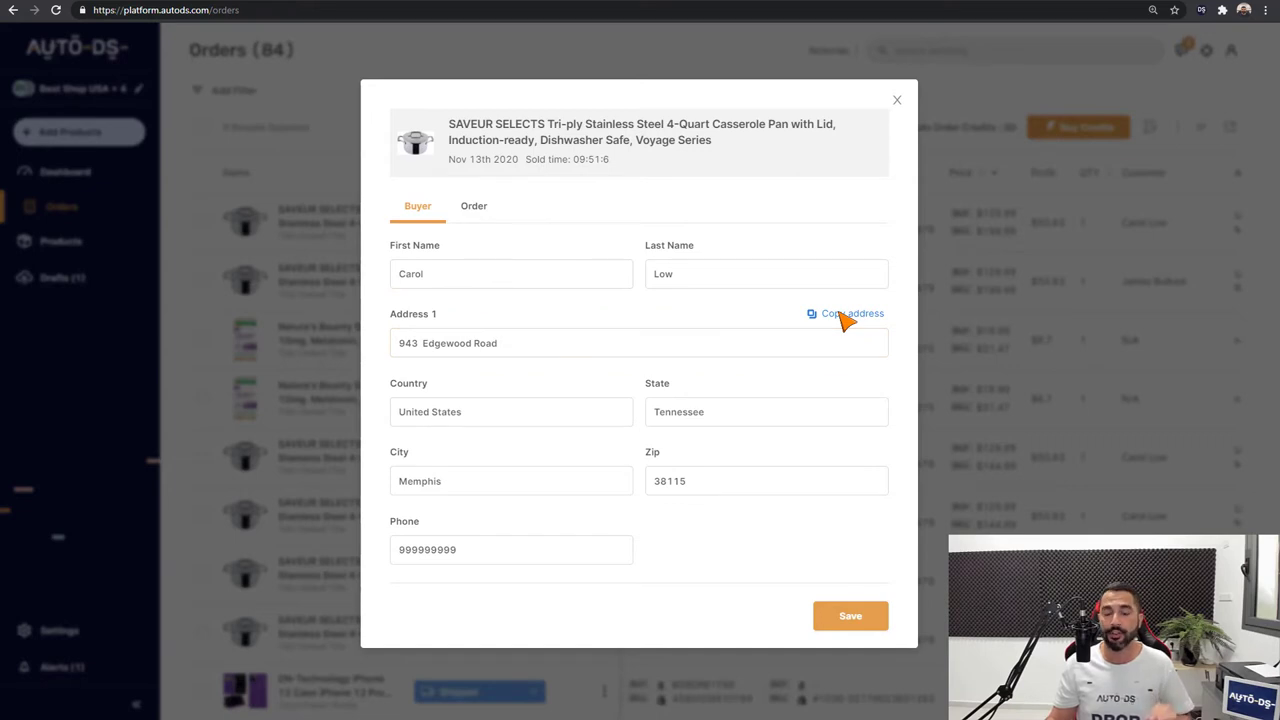
pyautogui.click(843, 316)
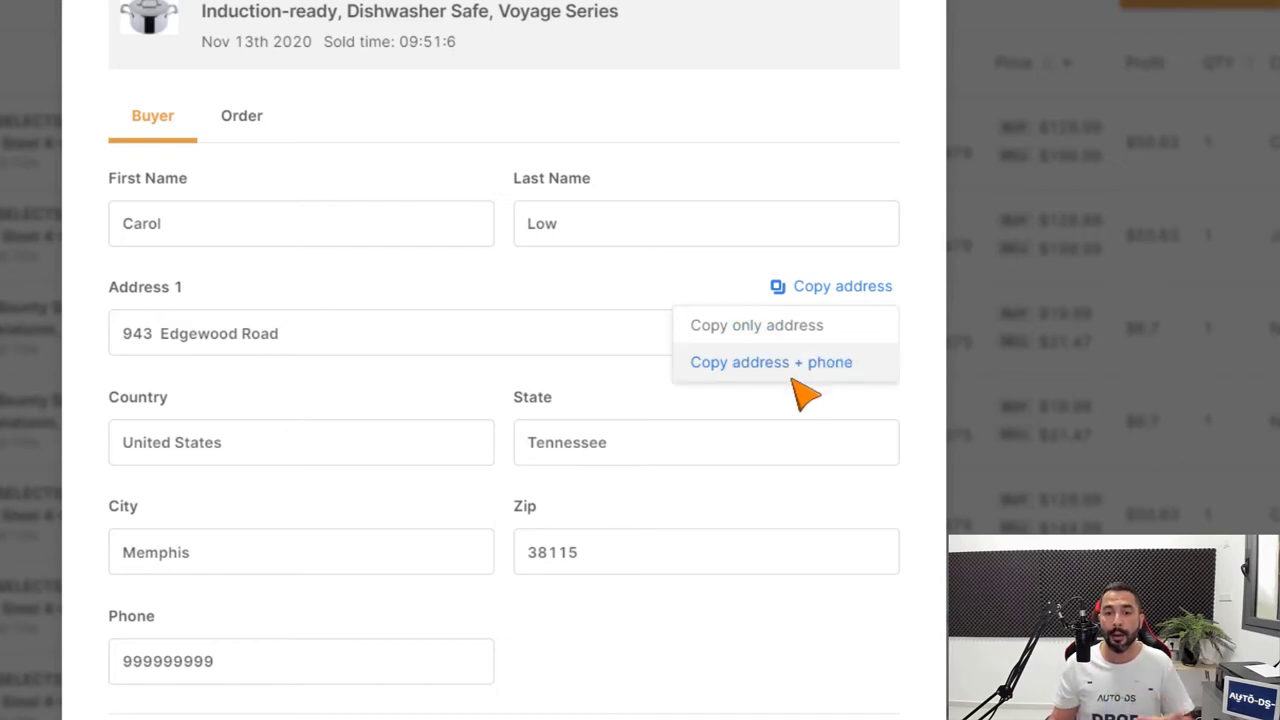
pyautogui.click(798, 372)
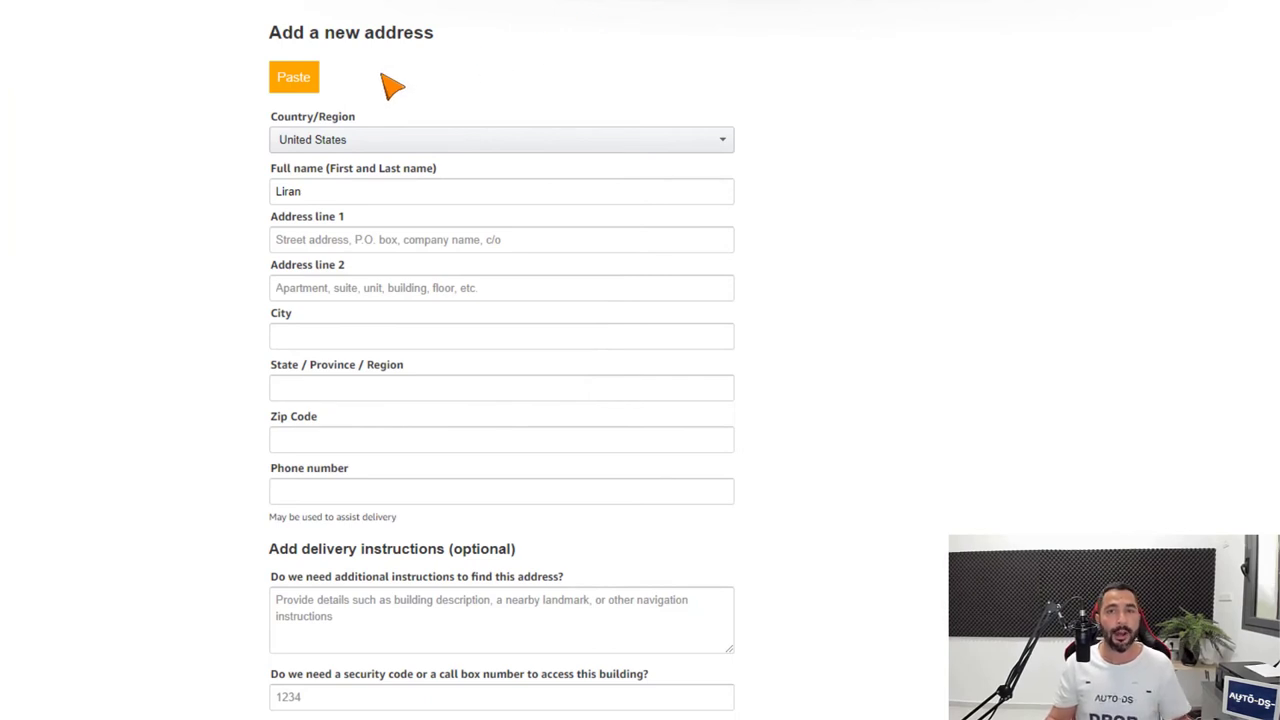
# - Paste the customer's copied name, address and phone into the form and add it as a delivery address
pyautogui.click(294, 78)
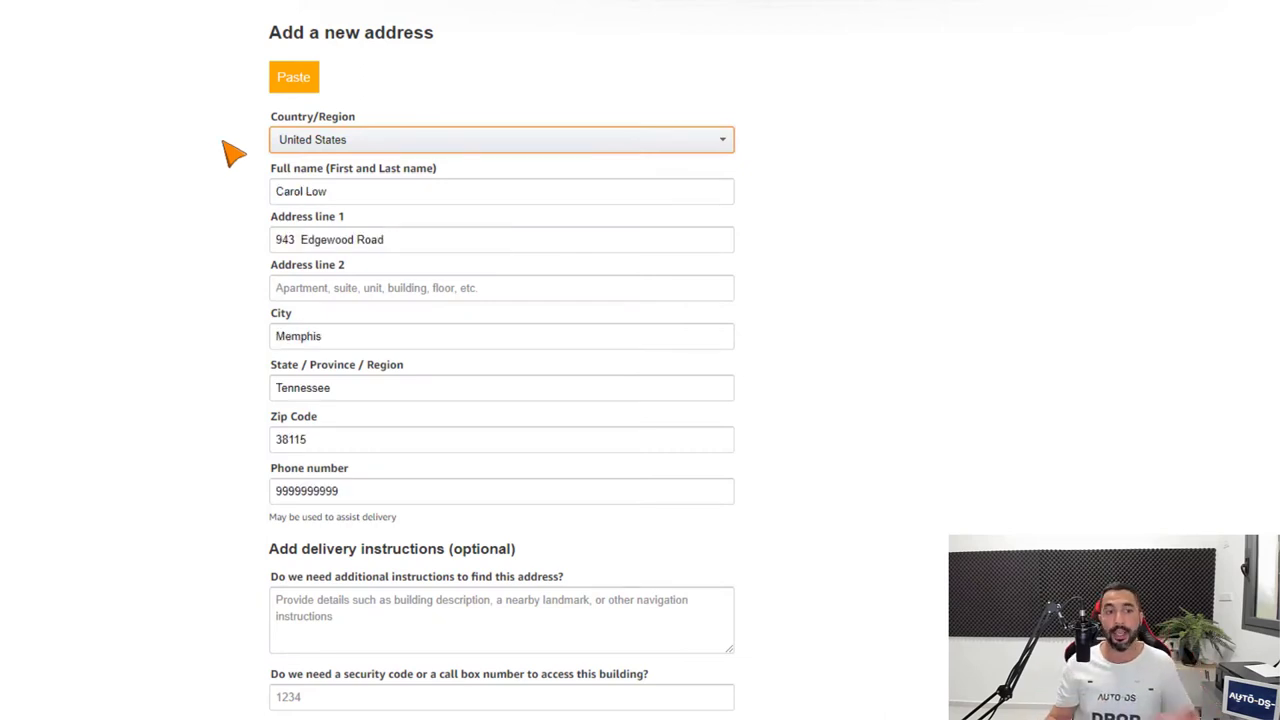
pyautogui.scroll(-1, 243, 163)
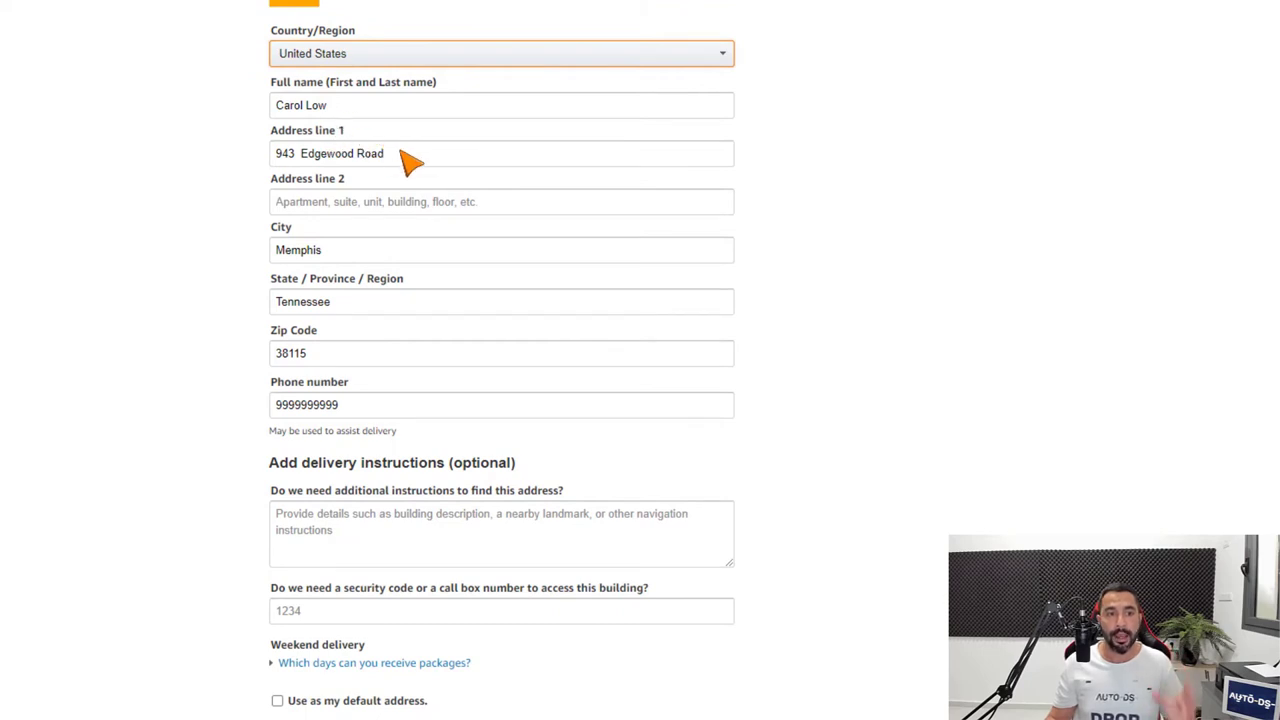
pyautogui.scroll(-1, 350, 262)
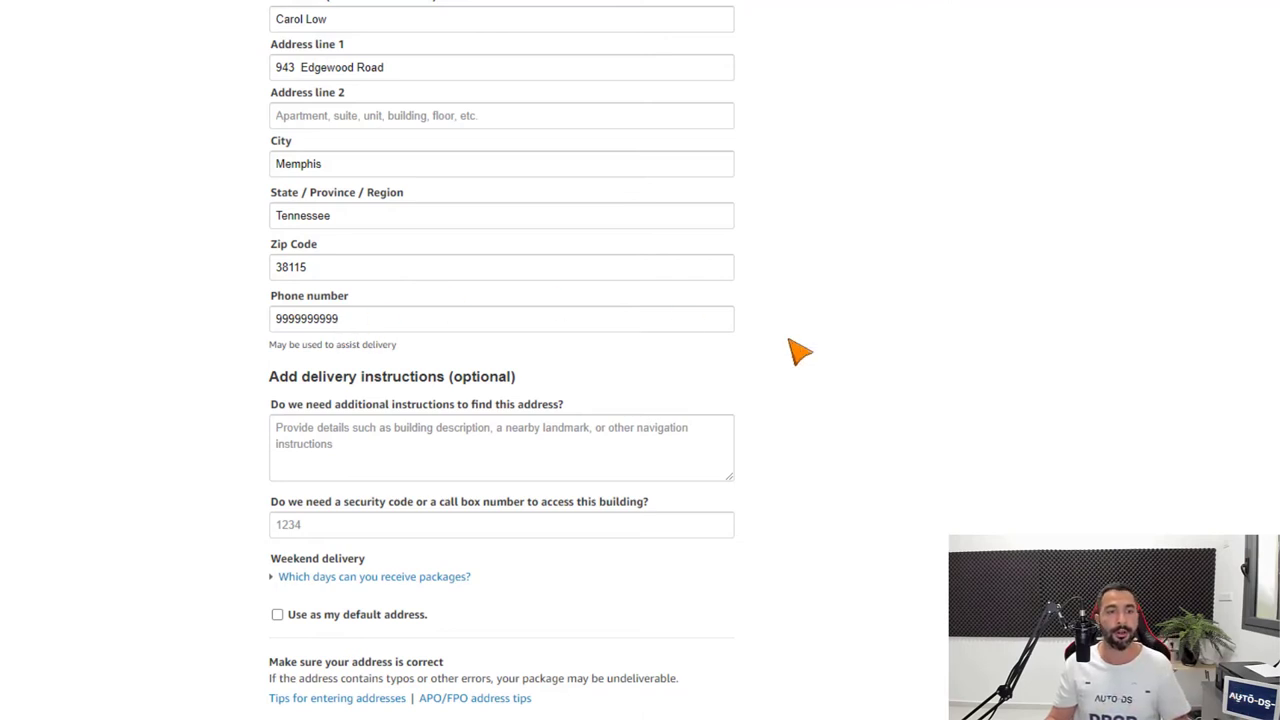
pyautogui.scroll(2, 820, 330)
pyautogui.scroll(-3, 905, 293)
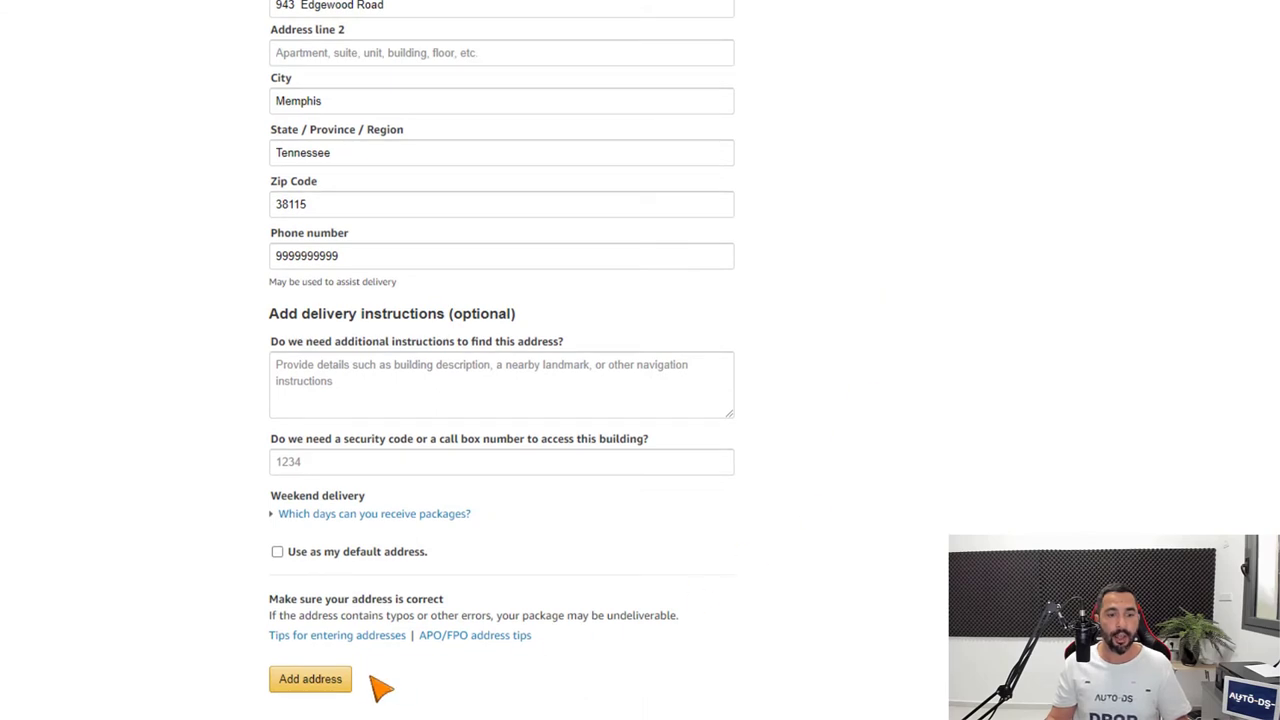
pyautogui.click(316, 686)
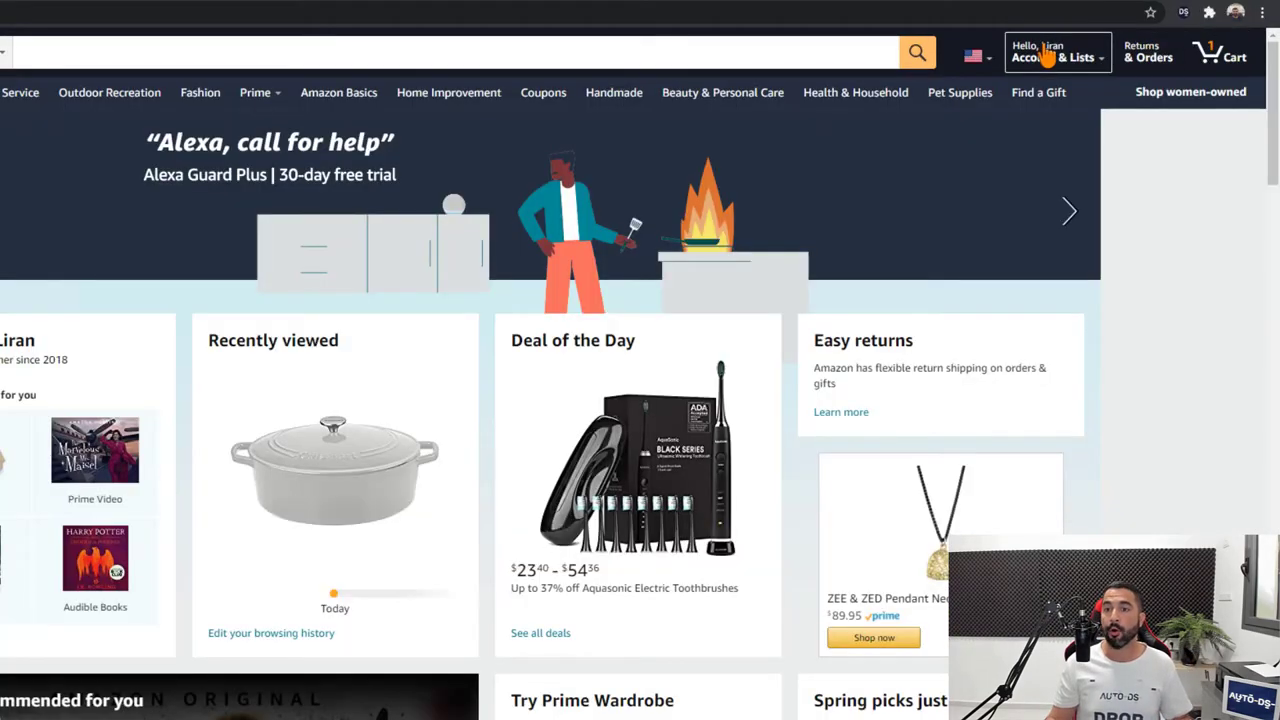
# - Open 'Your addresses' from the Account & Lists overview page
pyautogui.moveTo(1090, 45)
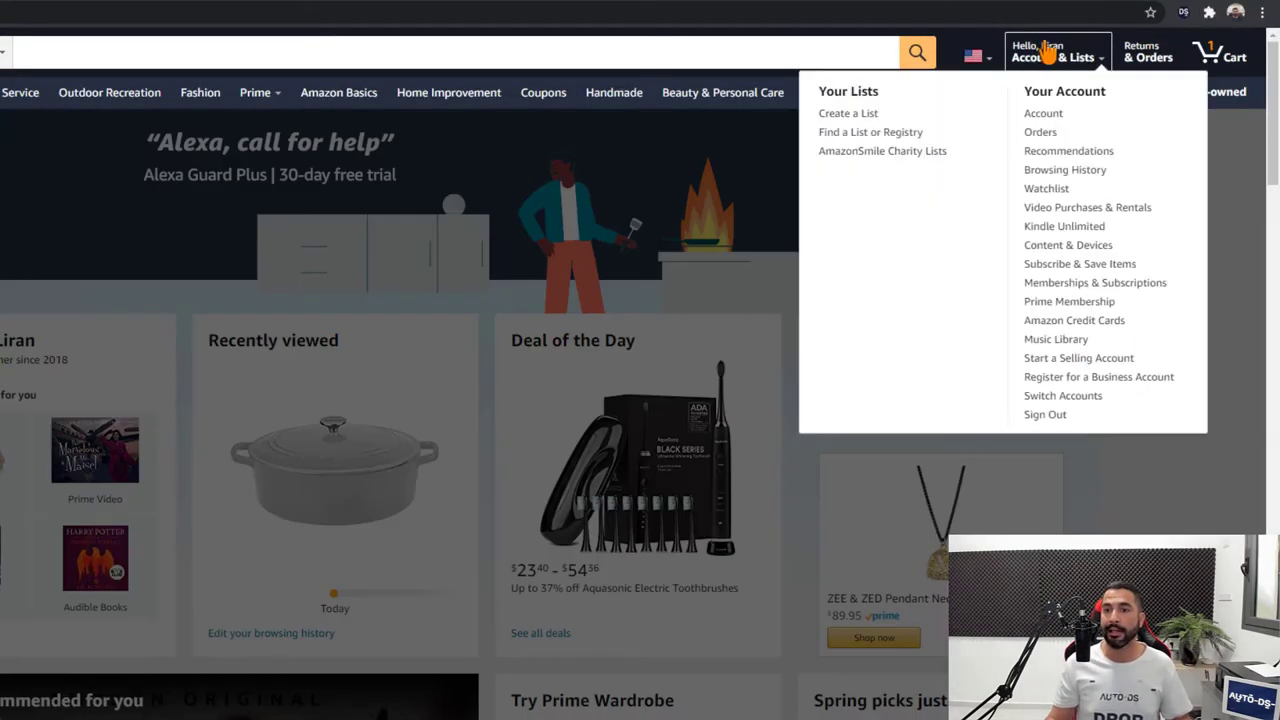
pyautogui.click(1045, 52)
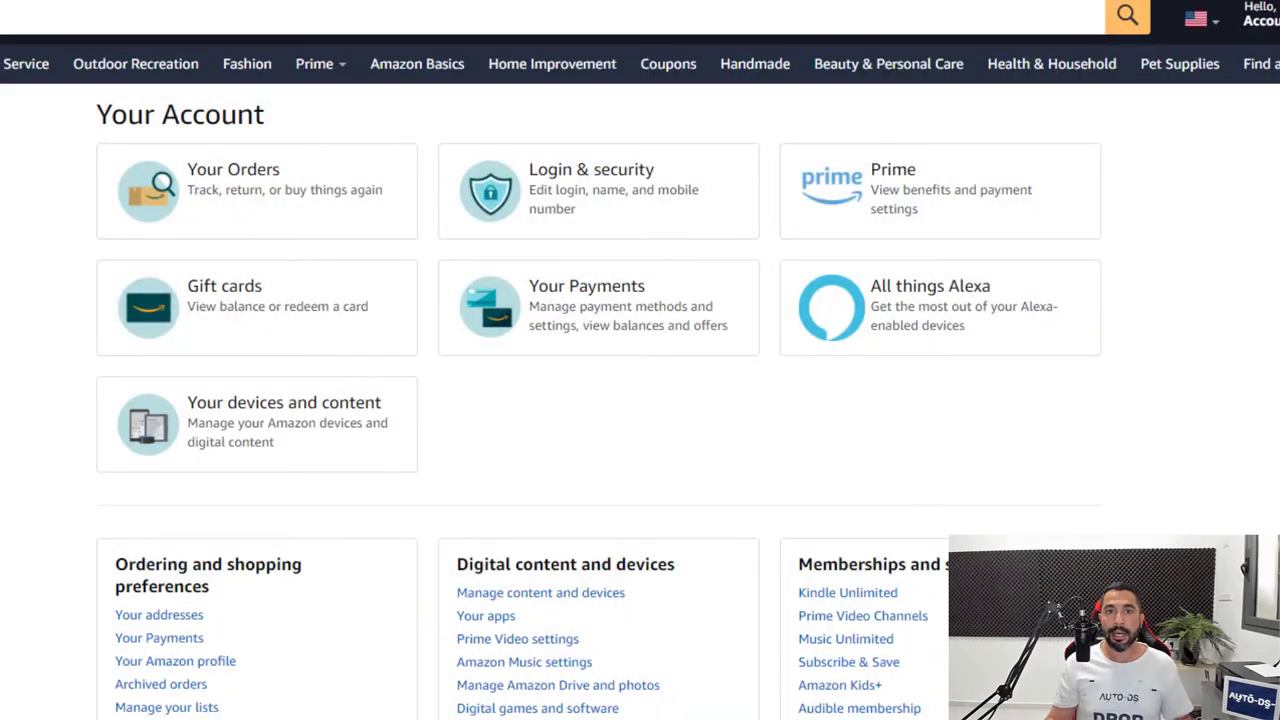
pyautogui.scroll(-1, 200, 510)
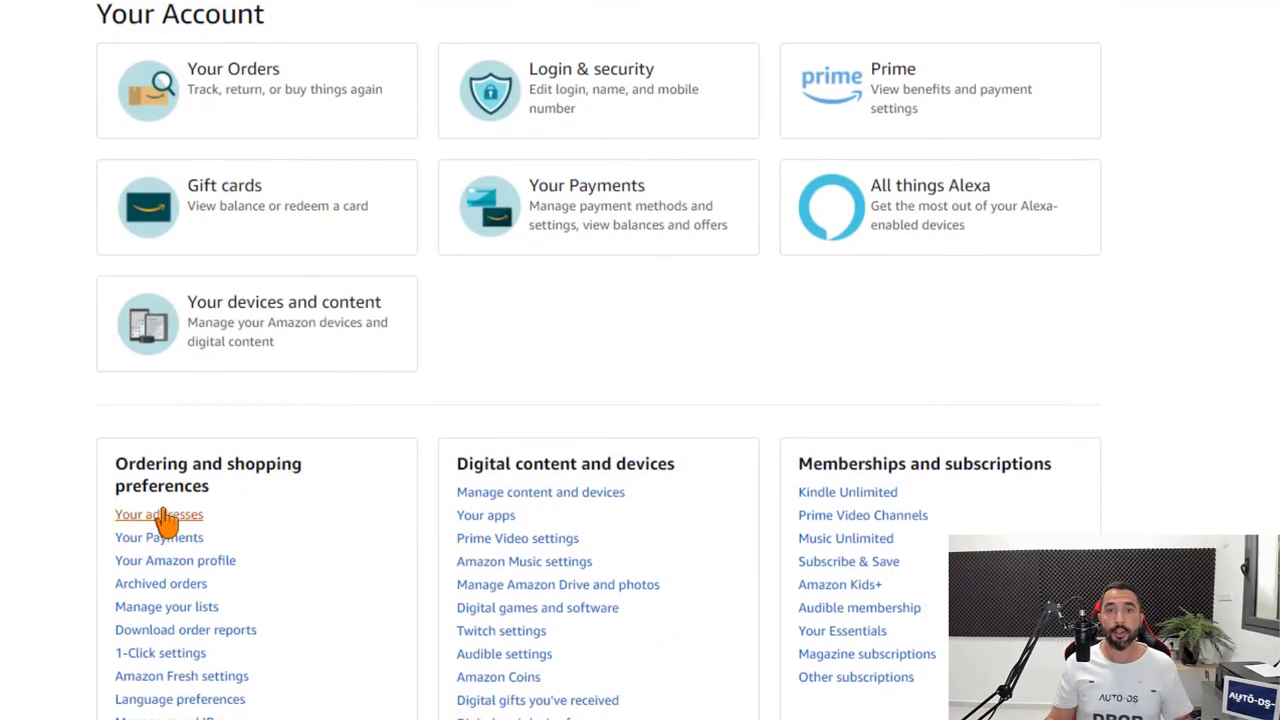
pyautogui.click(160, 515)
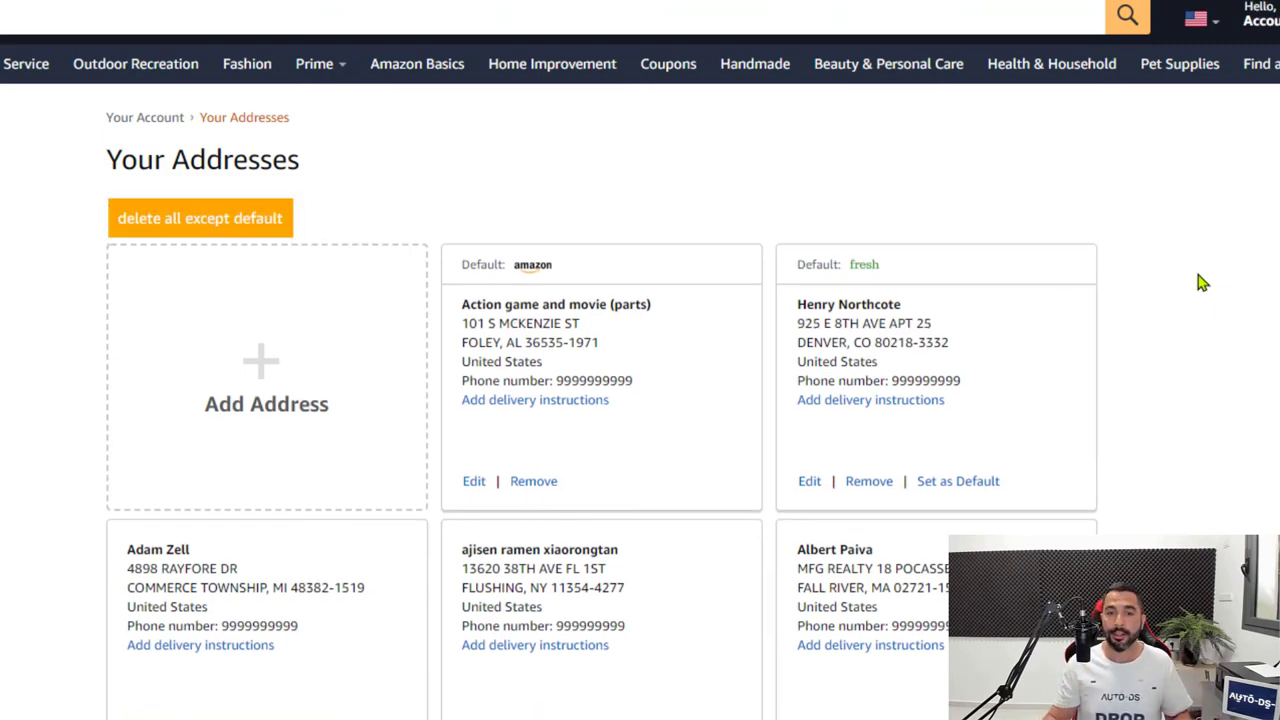
pyautogui.scroll(-6, 1135, 295)
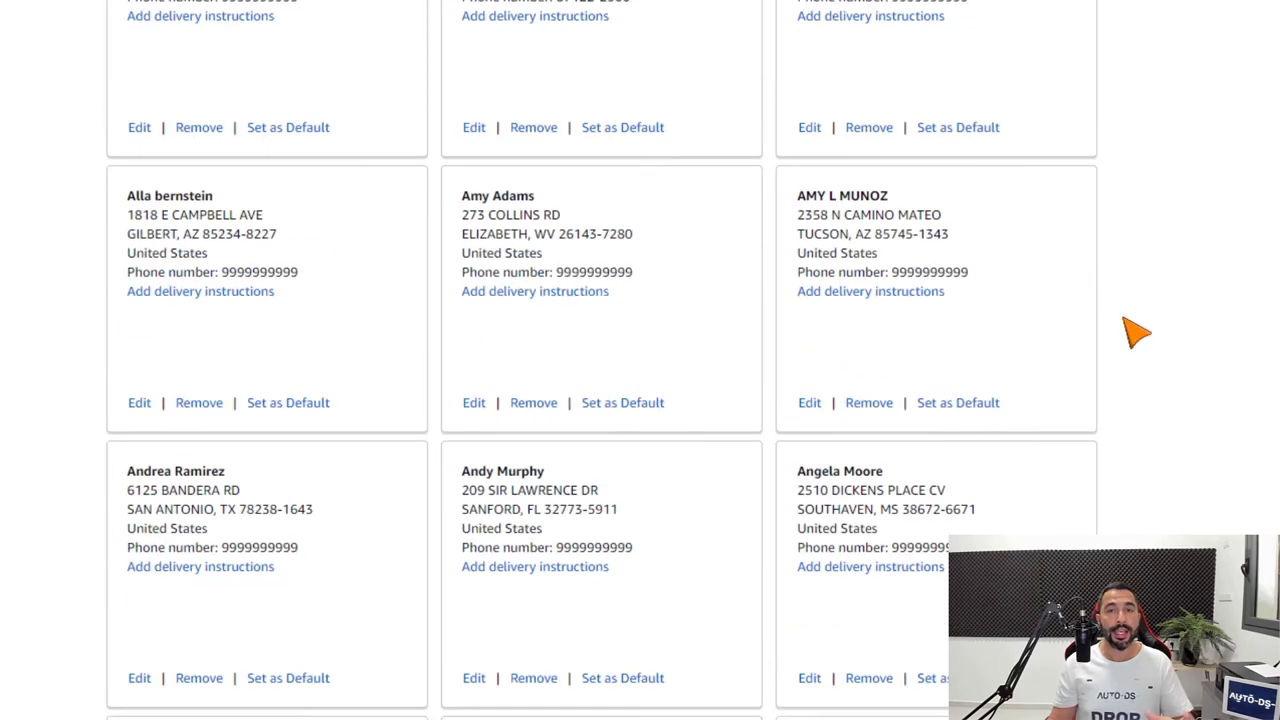
pyautogui.scroll(-5, 1140, 340)
pyautogui.scroll(10, 1148, 357)
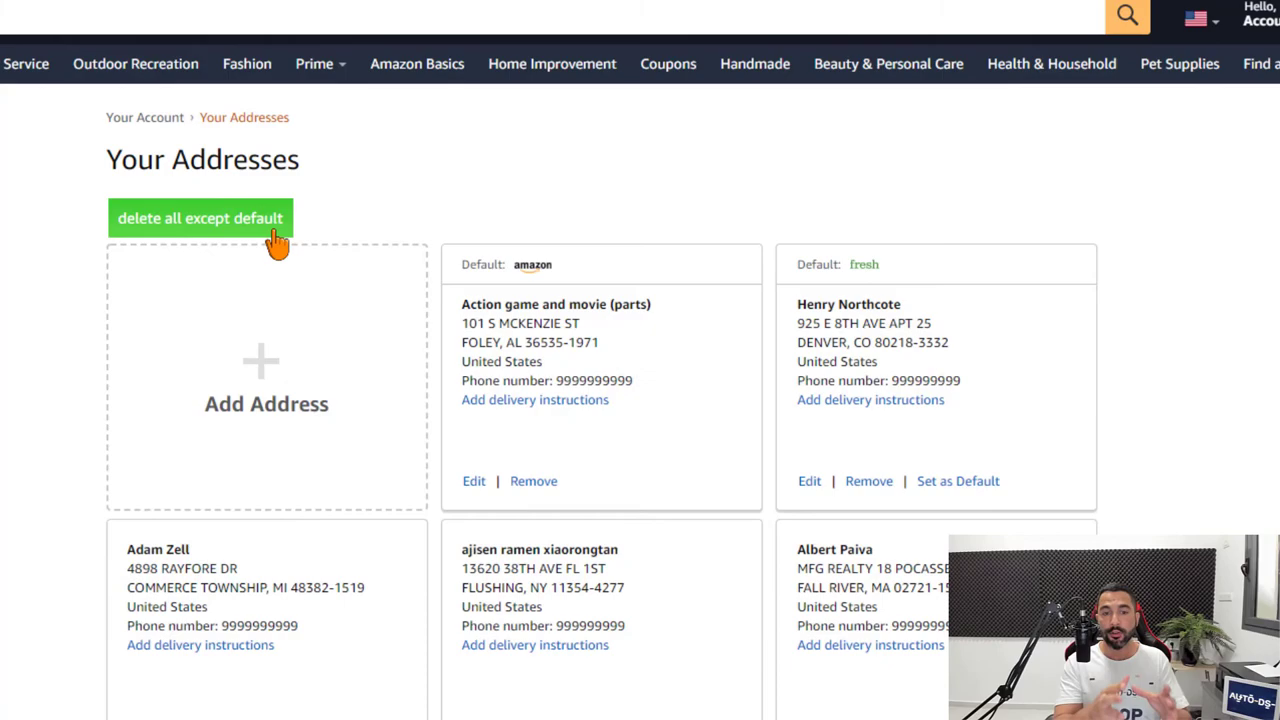
pyautogui.scroll(-1, 920, 265)
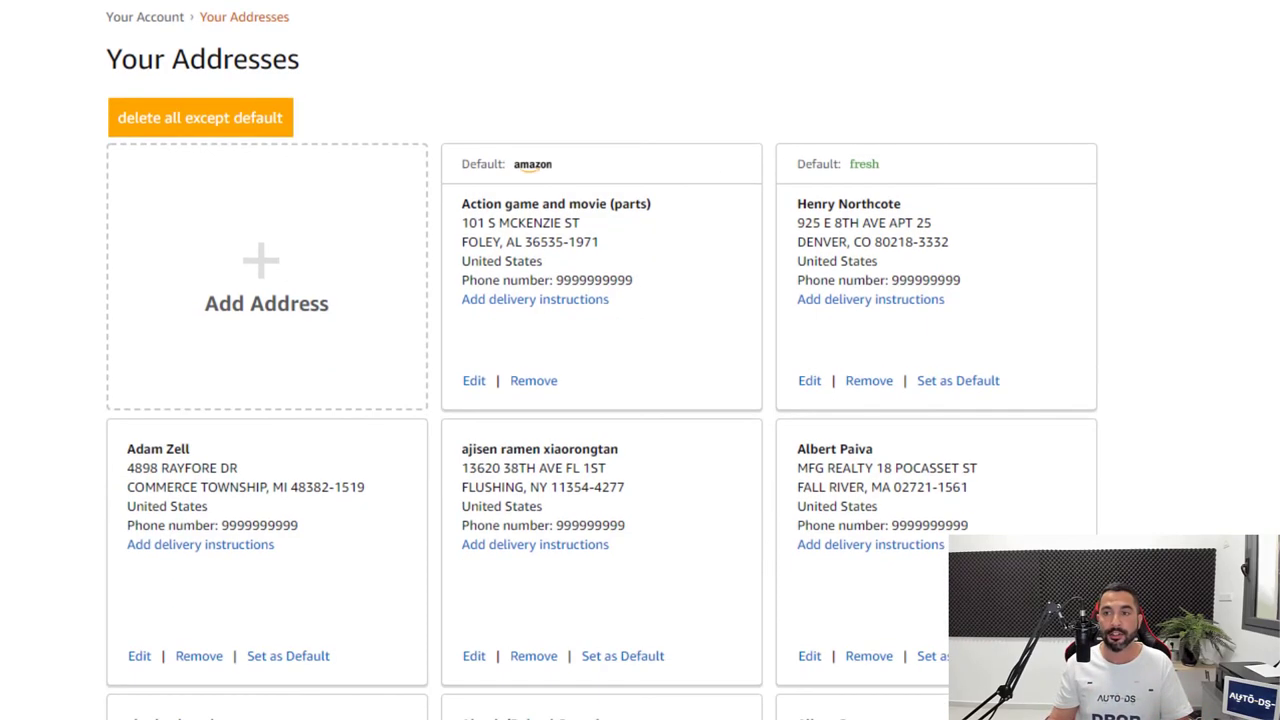
pyautogui.scroll(-20, 602, 360)
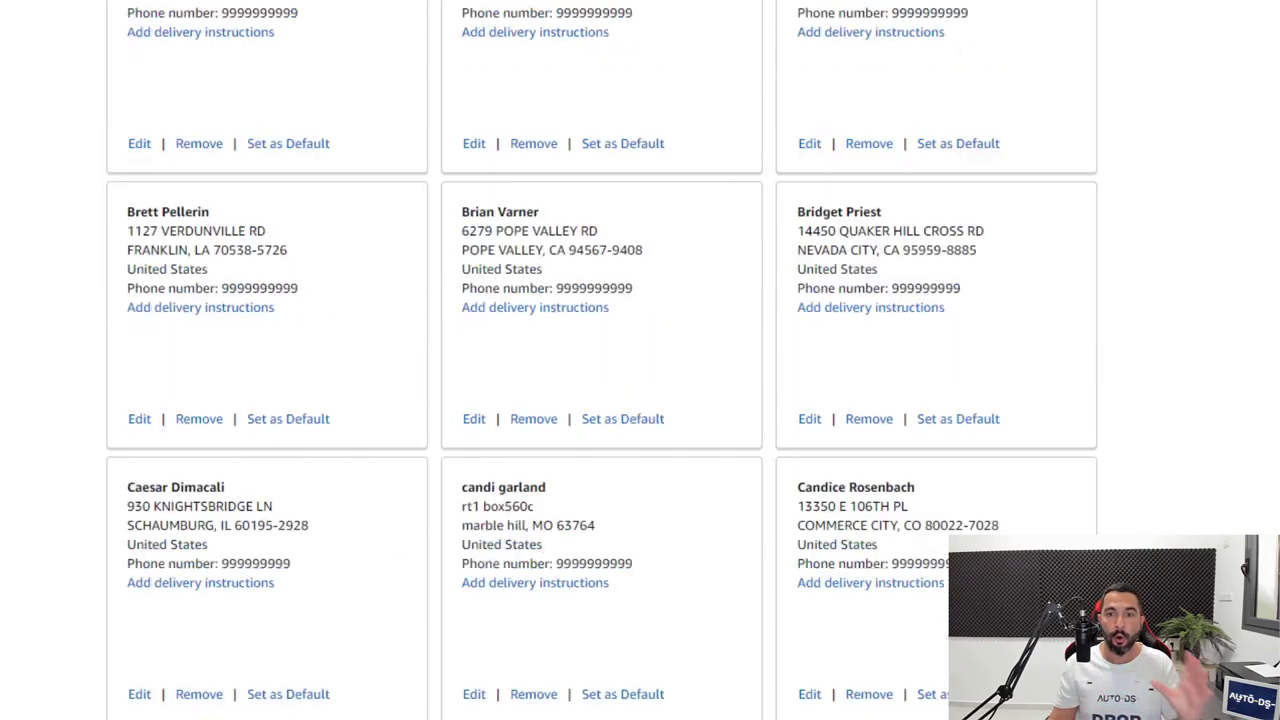
pyautogui.scroll(-20, 602, 360)
pyautogui.scroll(20, 602, 360)
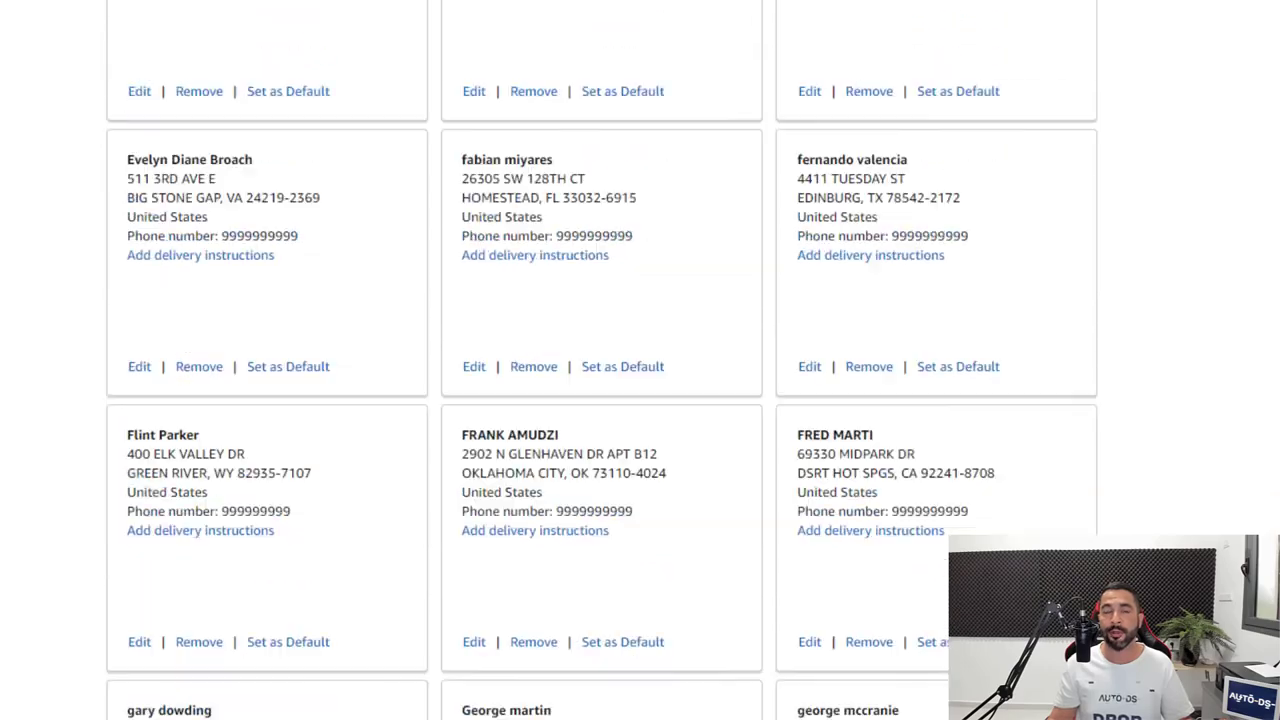
pyautogui.scroll(20, 602, 360)
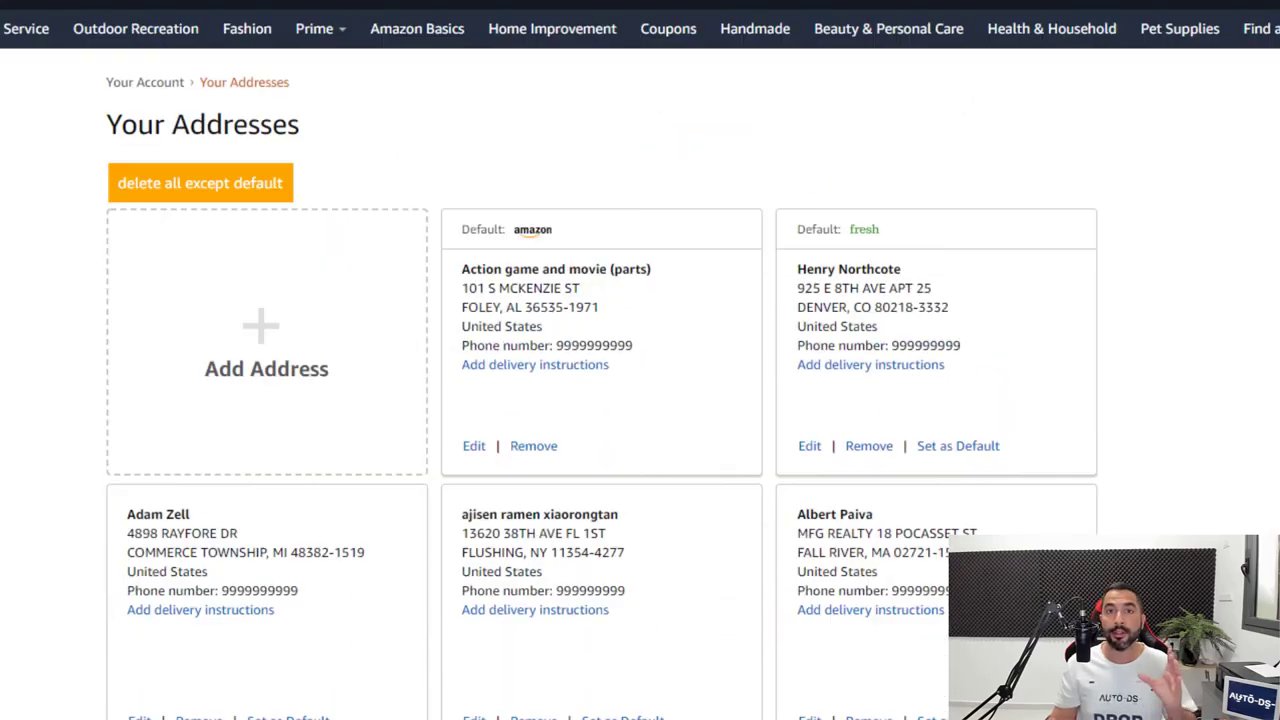
pyautogui.scroll(-20, 602, 360)
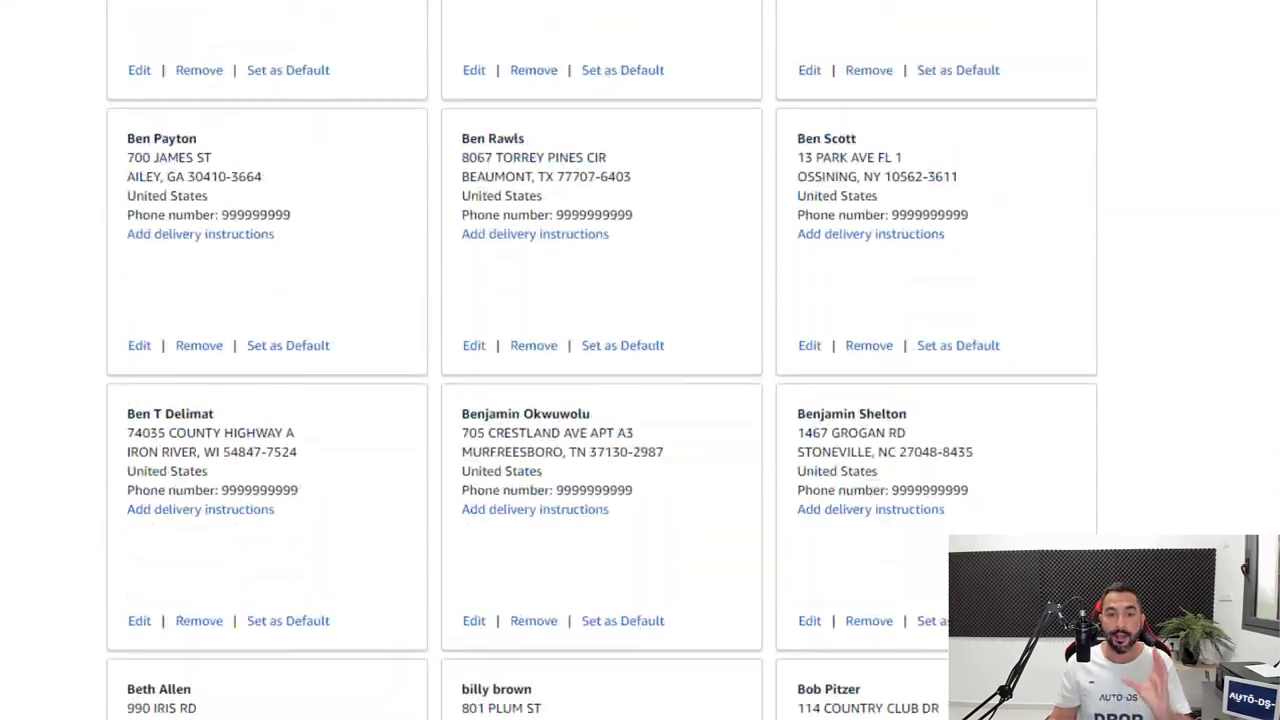
pyautogui.scroll(-15, 602, 360)
pyautogui.scroll(10, 602, 360)
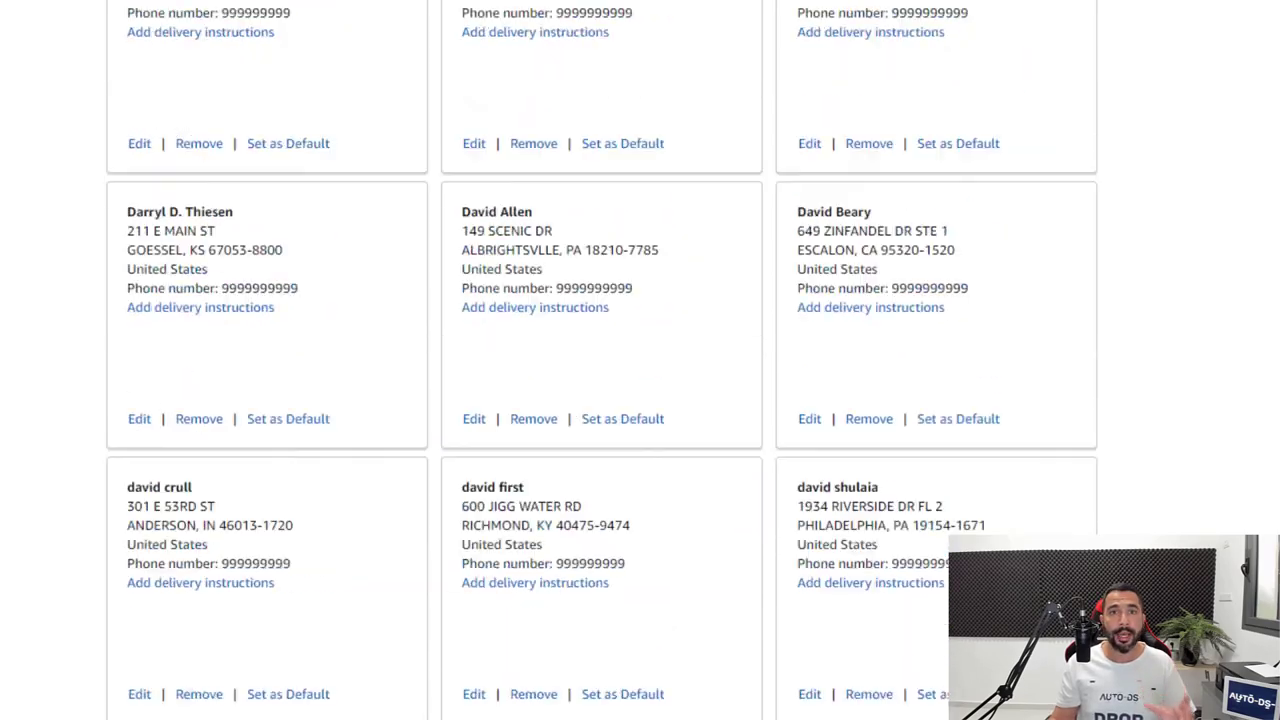
pyautogui.scroll(20, 602, 360)
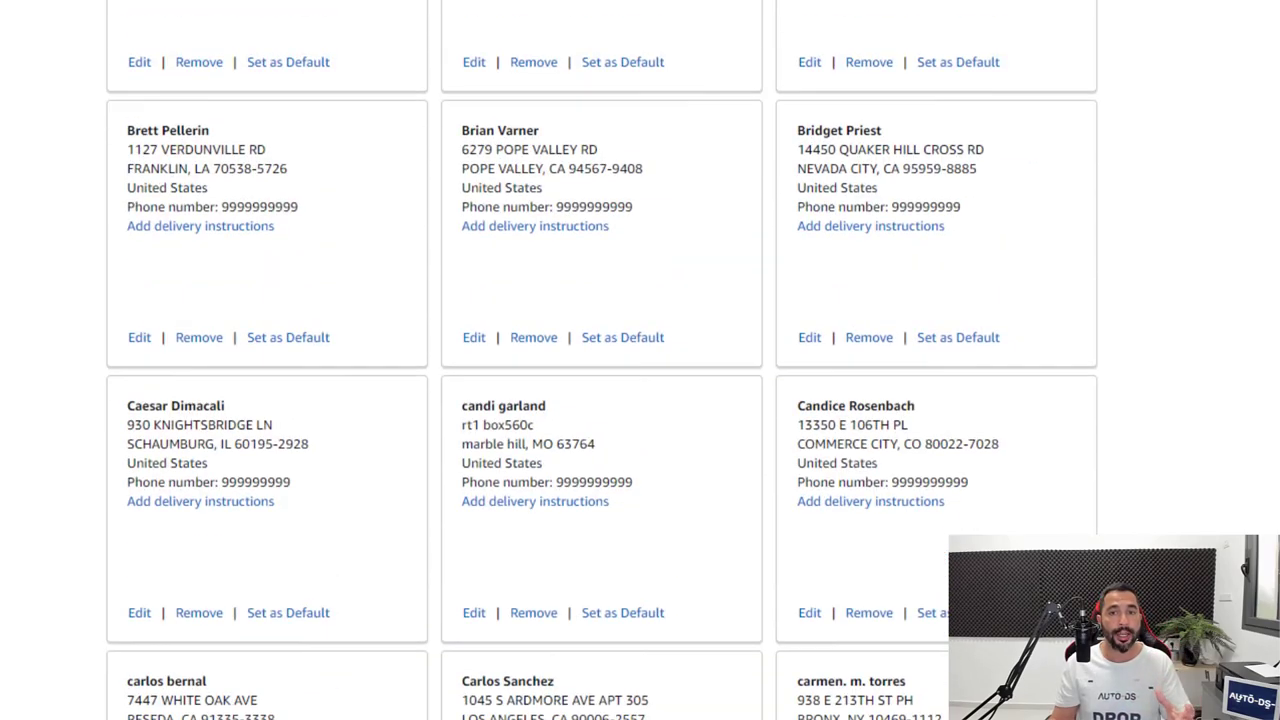
pyautogui.scroll(-20, 1060, 360)
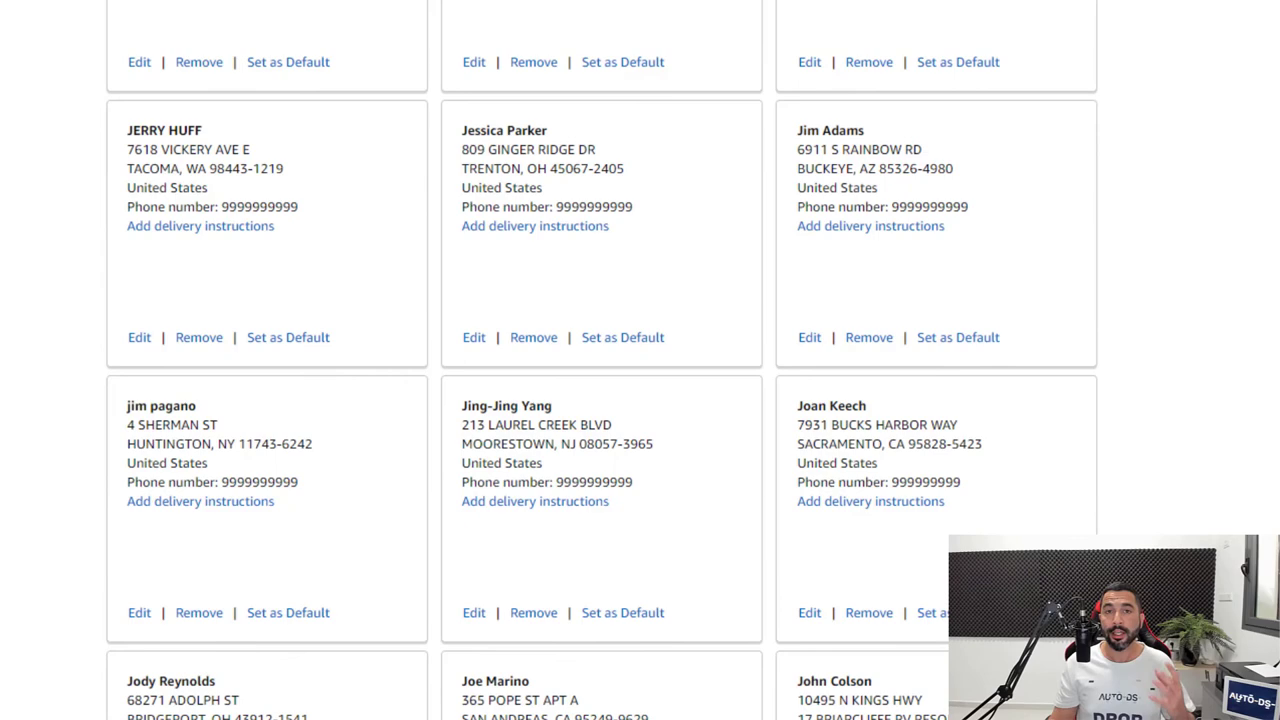